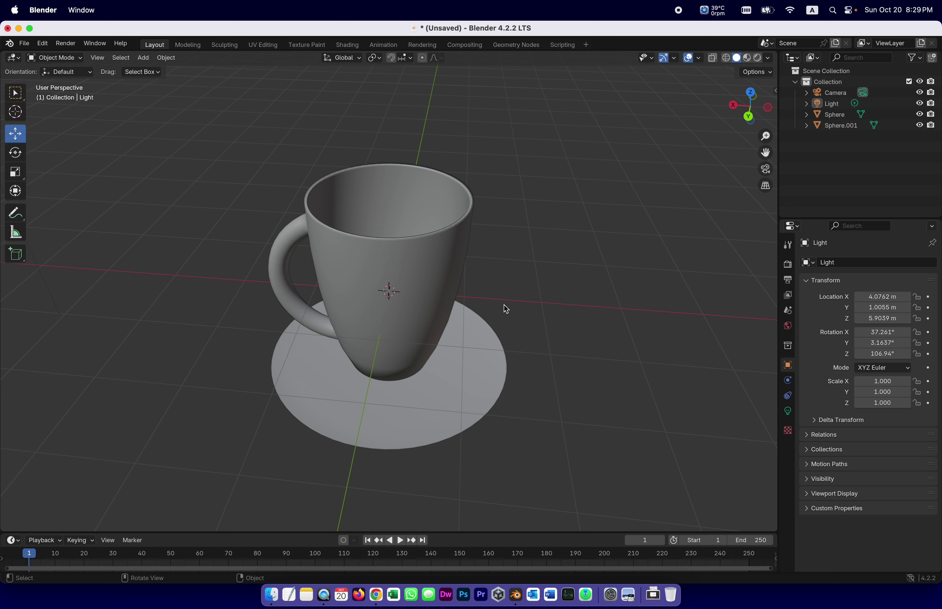
- Save the current mug scene as untitled.blend in the blender folder while closing it for a new file
left_click(25, 44)
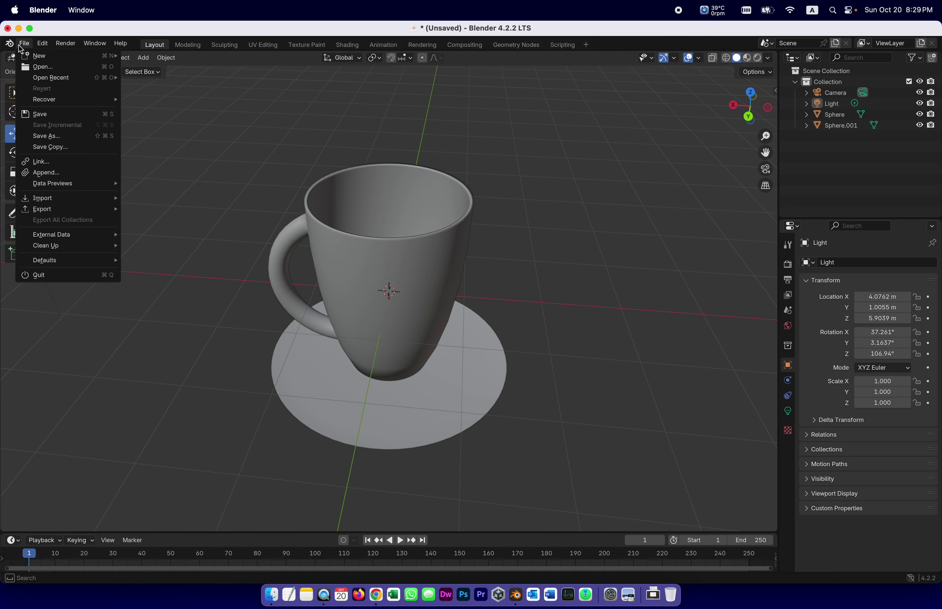
mouse_move(26, 59)
left_click(154, 61)
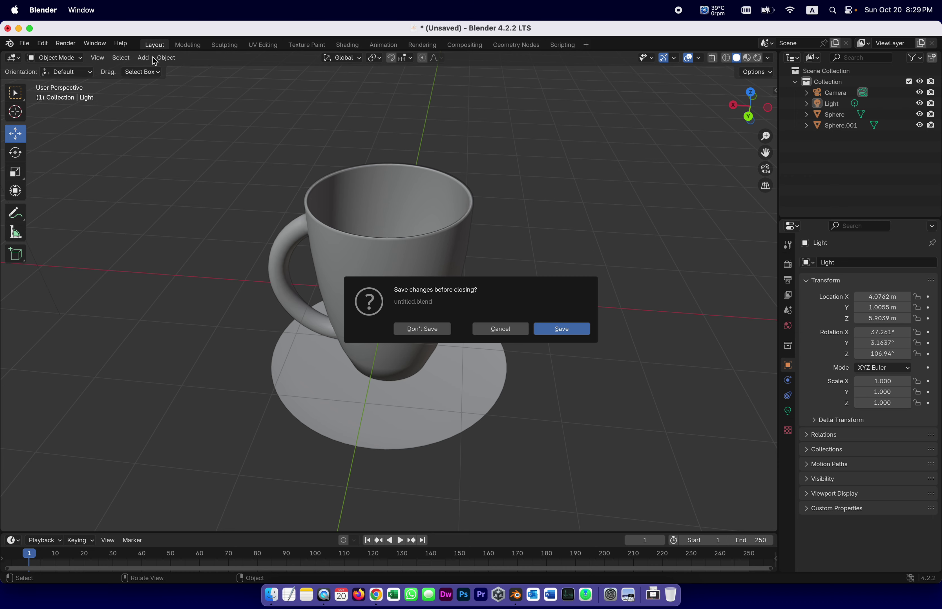
left_click(559, 329)
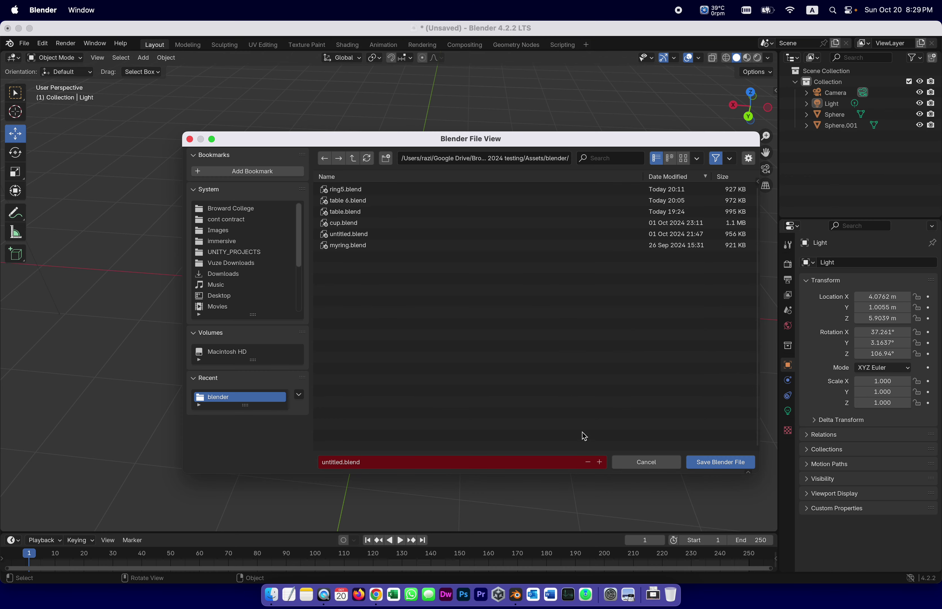
left_click(716, 462)
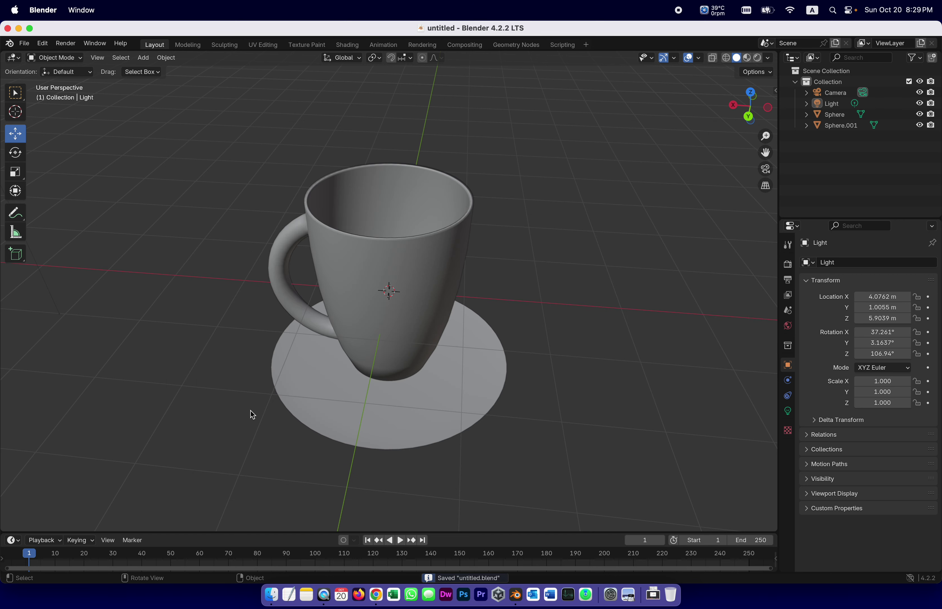
- Start a new General file and delete the default cube
left_click(25, 43)
mouse_move(31, 59)
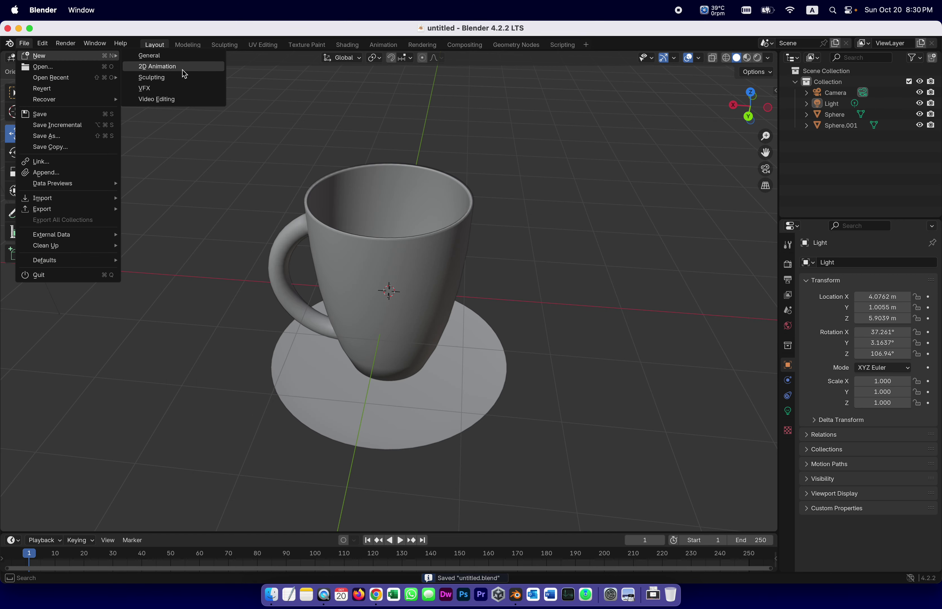
left_click(180, 58)
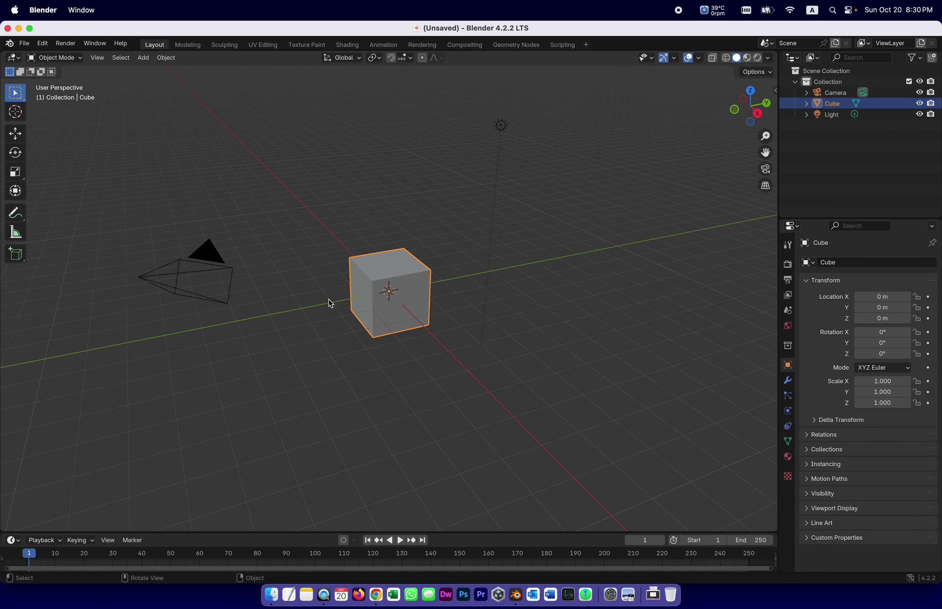
right_click(402, 274)
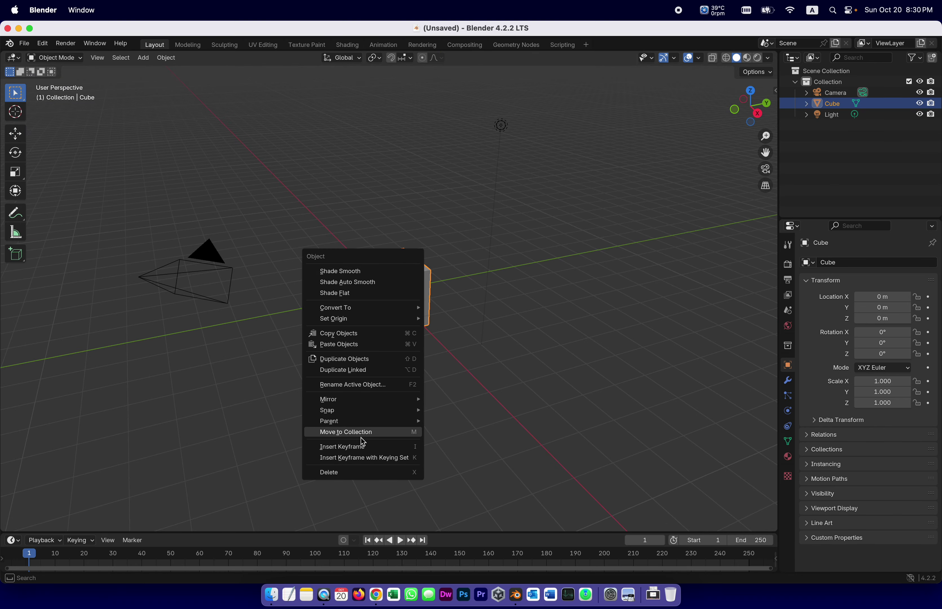
left_click(361, 473)
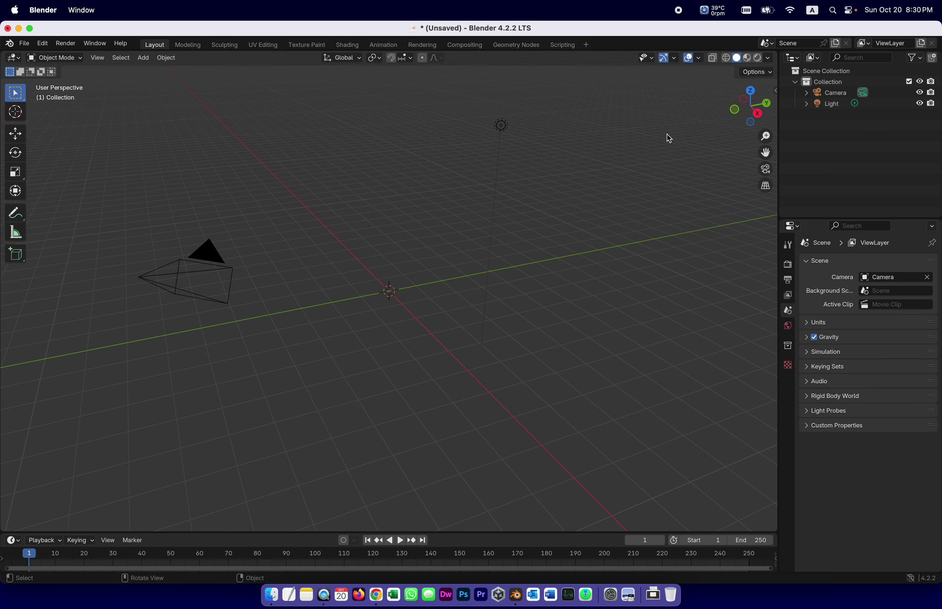
- Add a UV sphere mesh at the origin and set its segments to 64
left_click(143, 58)
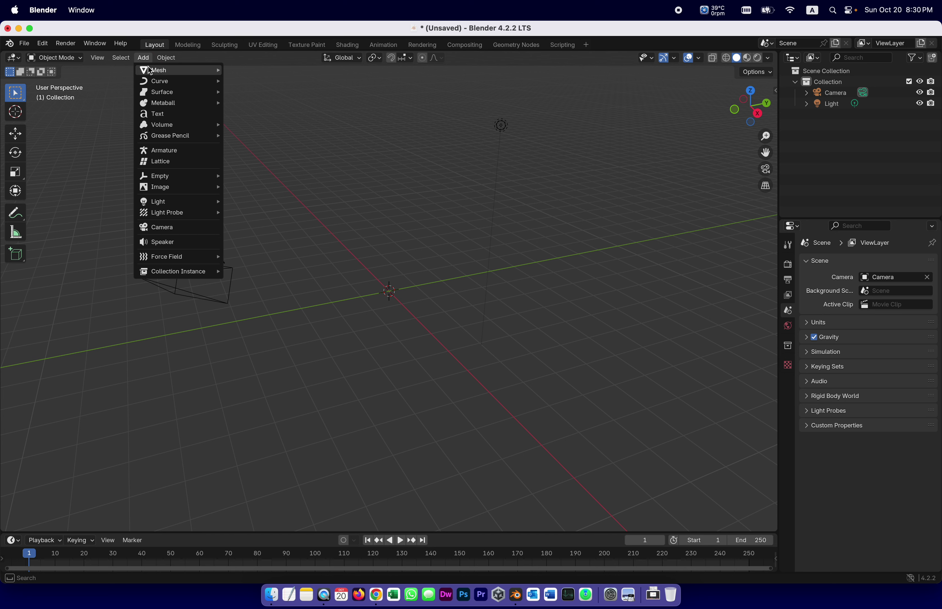
mouse_move(148, 67)
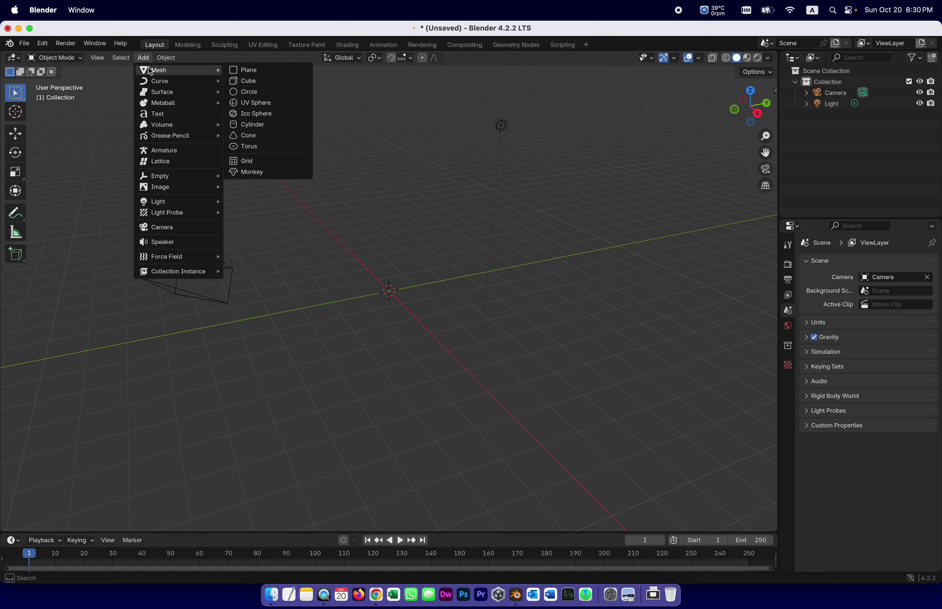
left_click(281, 103)
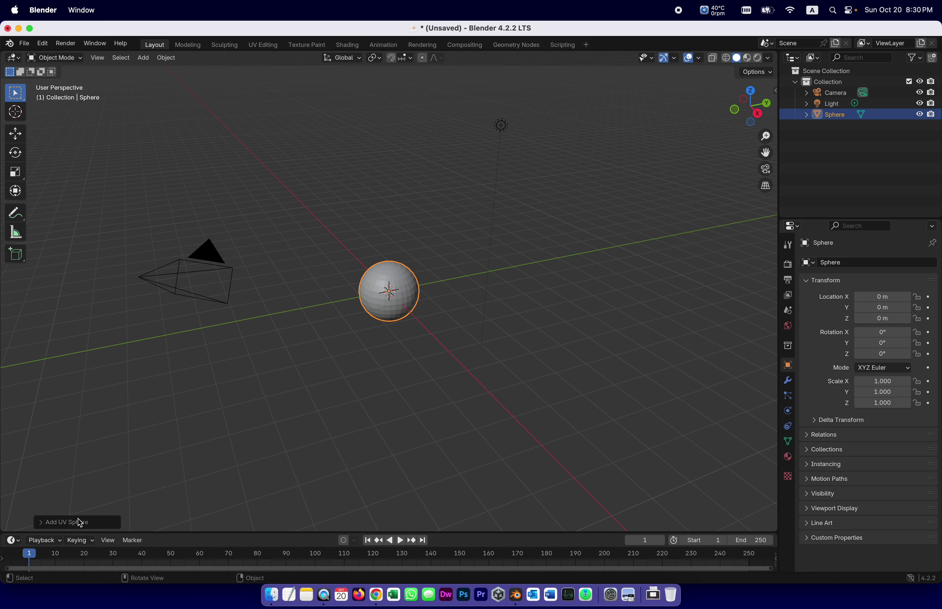
left_click(42, 522)
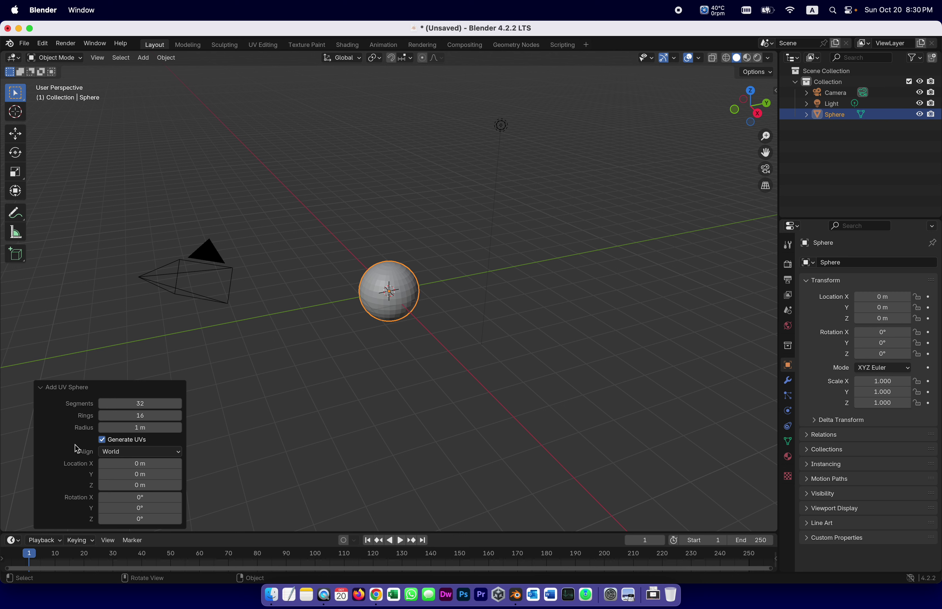
left_click(129, 406)
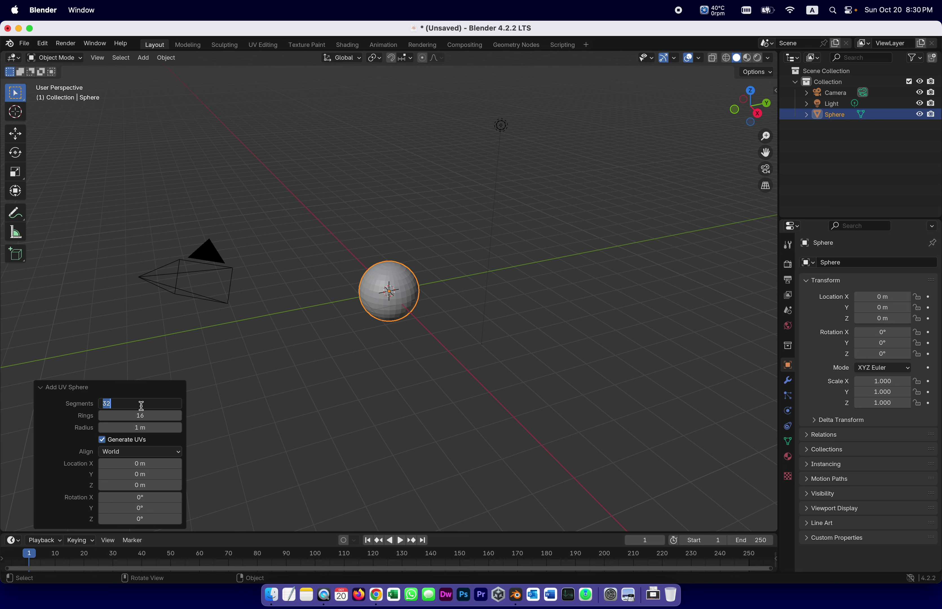
type("64")
key("Return")
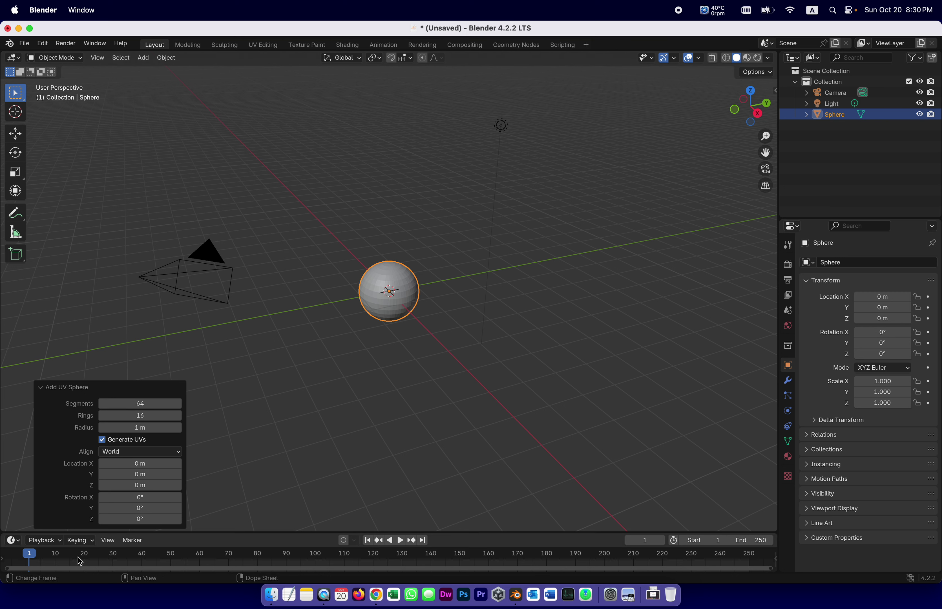
- Enter Edit Mode on the sphere in the back orthographic view and select all of its geometry
left_click(766, 103)
scroll(498, 359, "up", 9)
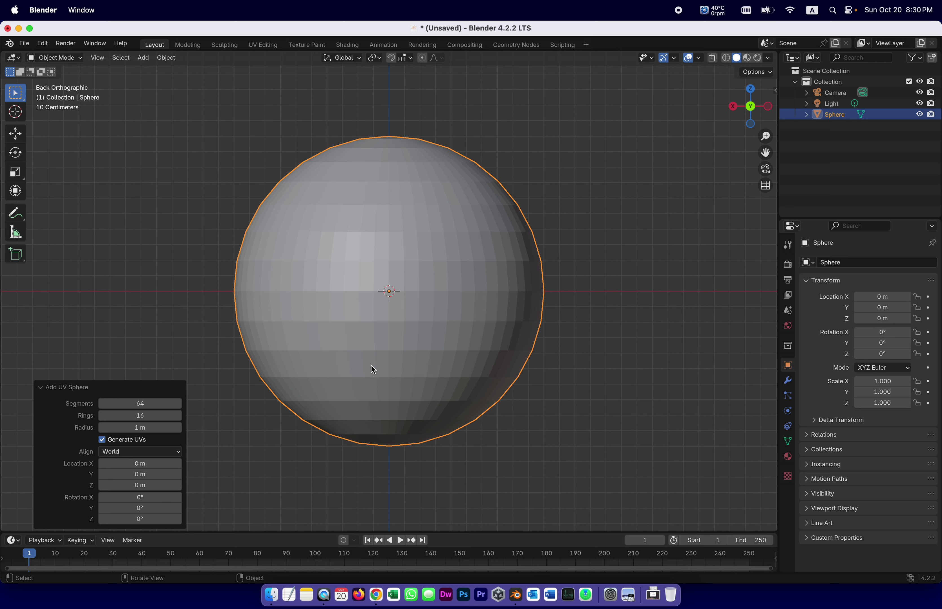
left_click(80, 60)
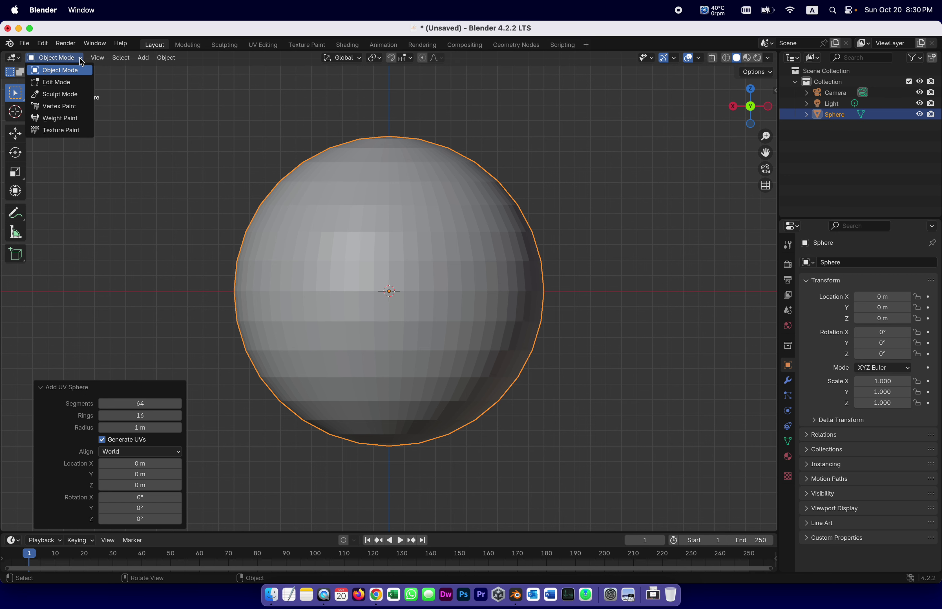
left_click(72, 81)
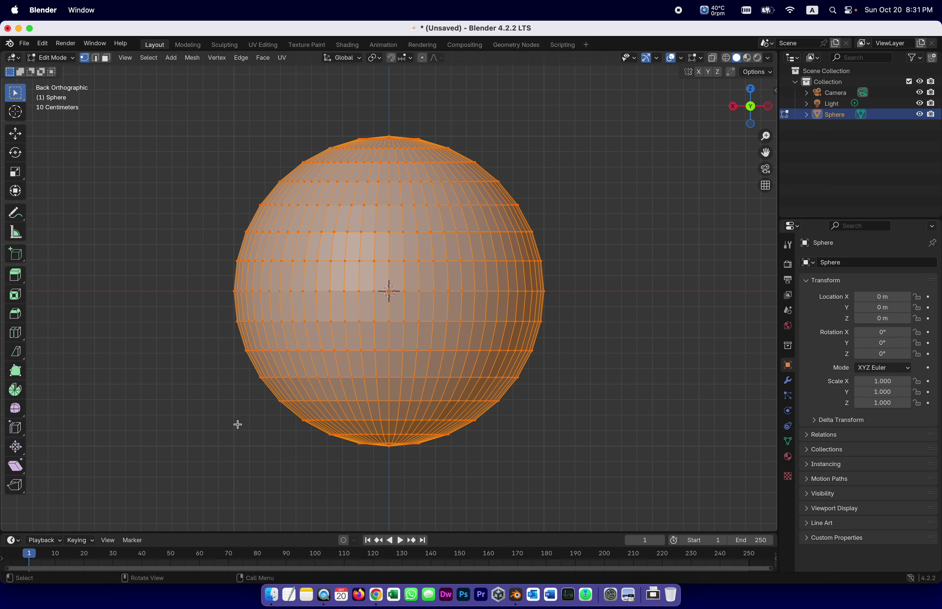
left_click(210, 418)
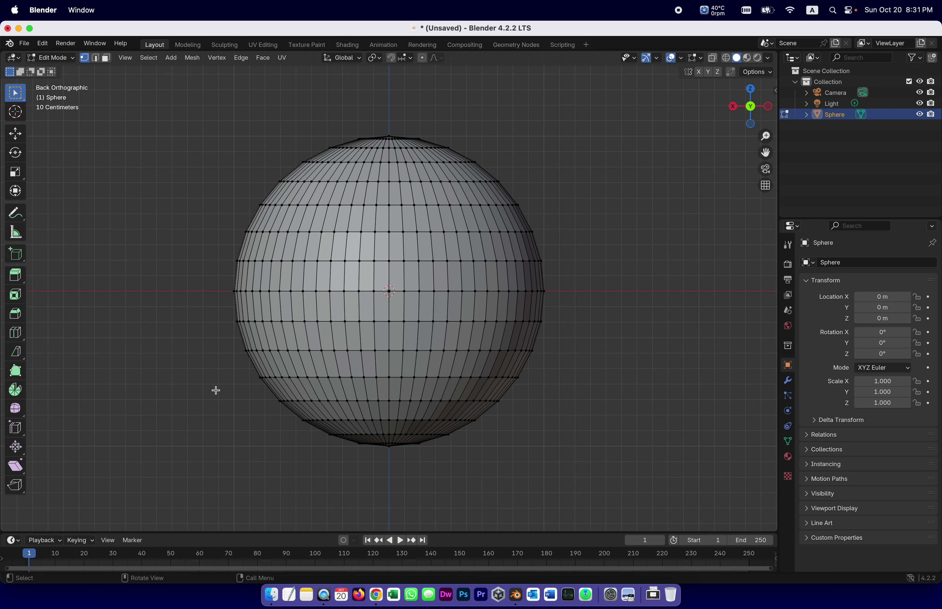
key("a")
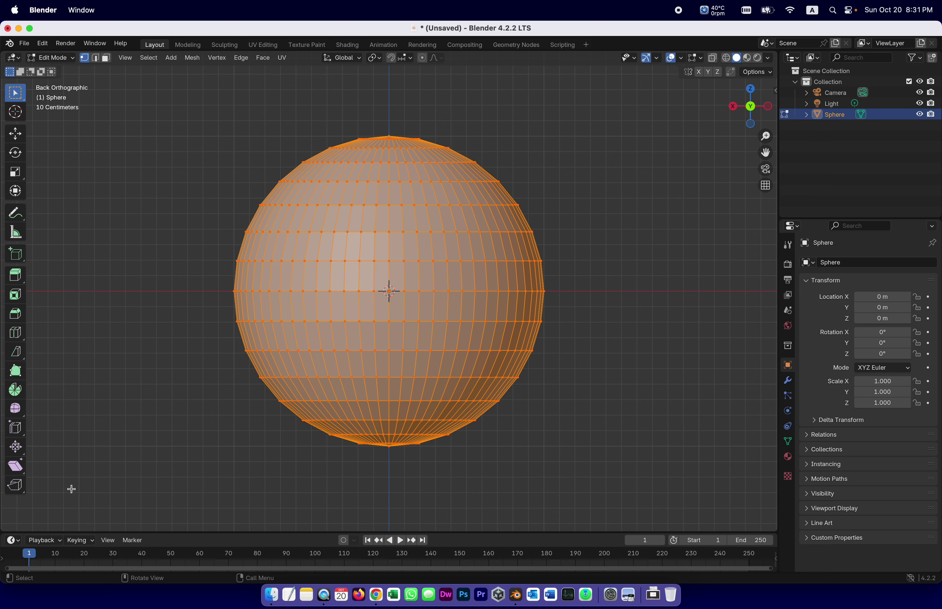
- Bisect the sphere horizontally through its equator in the right orthographic view and clear the outer side to remove the upper half
left_click(16, 349)
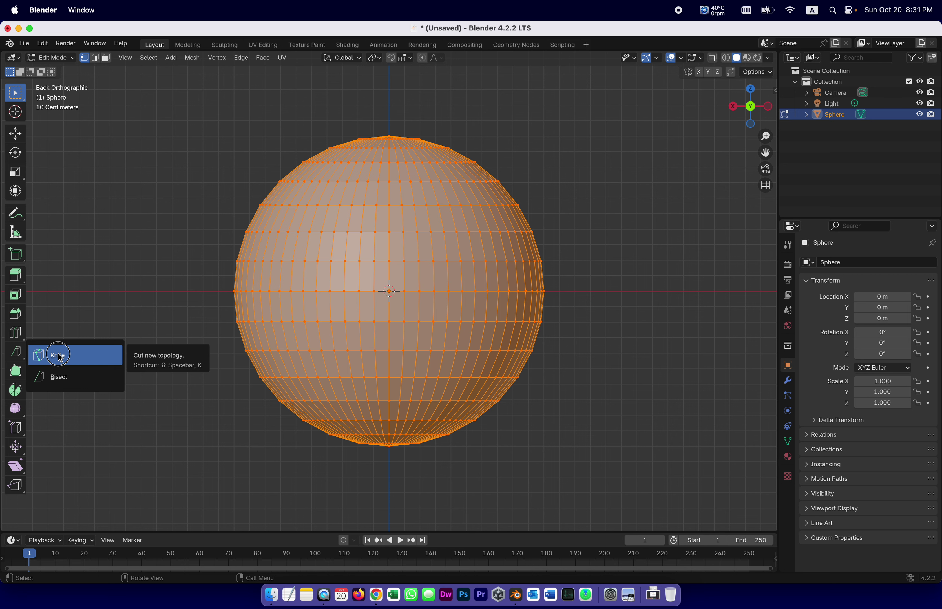
left_click(59, 377)
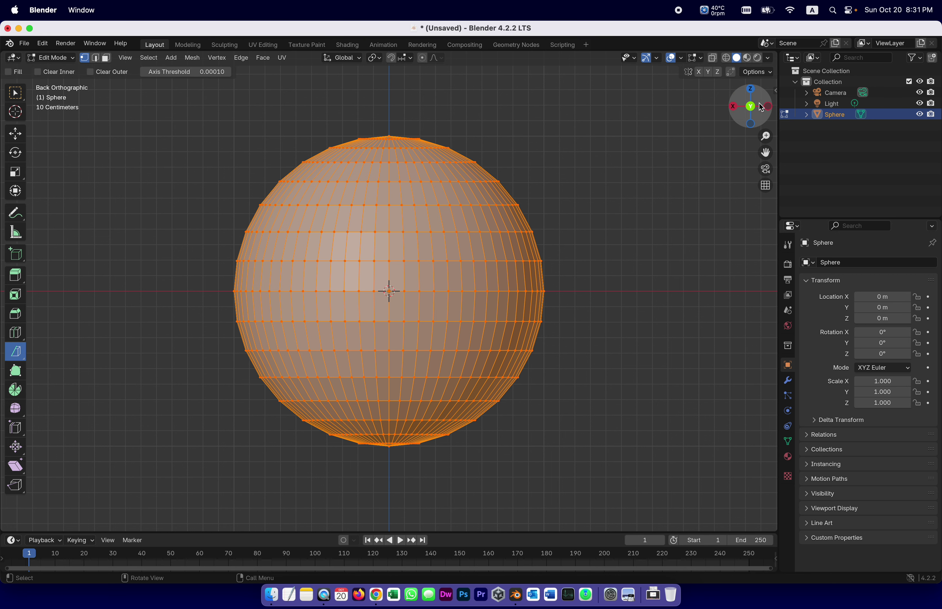
left_click(768, 107)
left_click(768, 106)
left_click(768, 107)
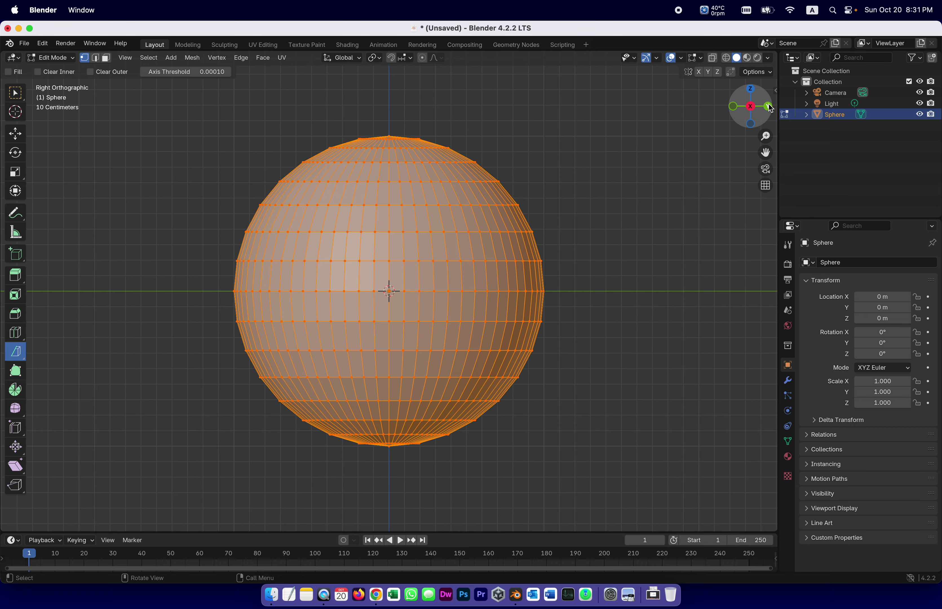
left_click(769, 107)
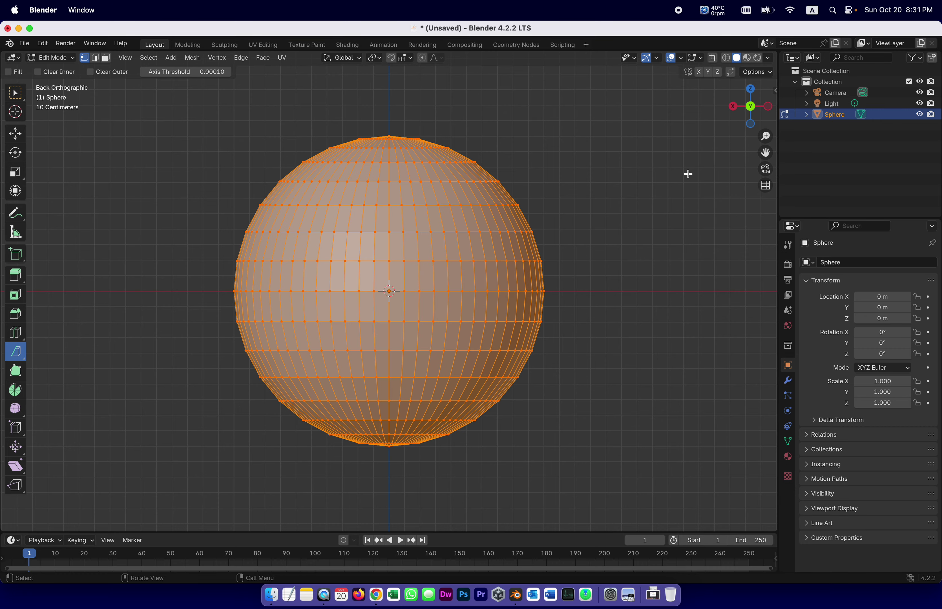
left_click(750, 88)
left_click(768, 106)
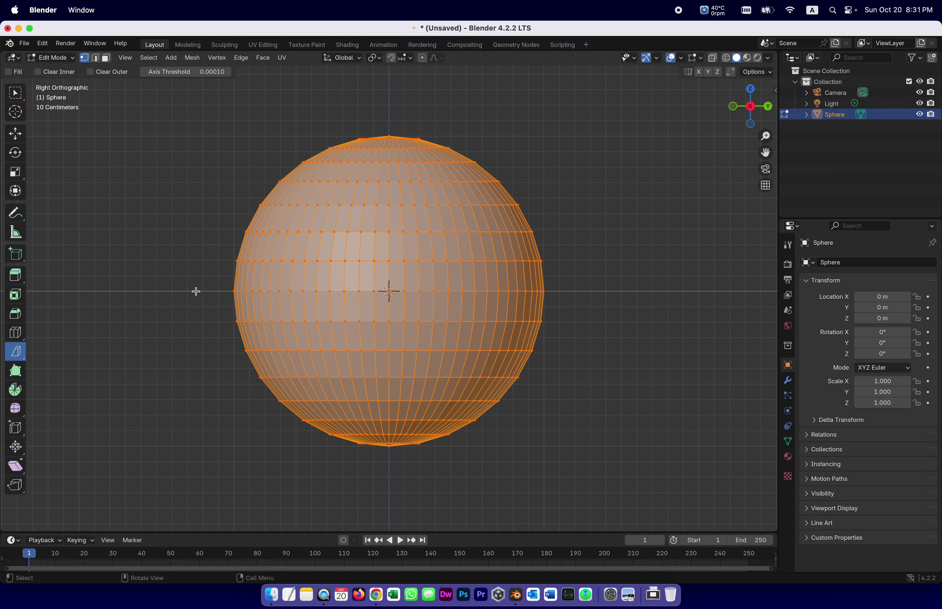
key("c")
left_click_drag(195, 290, 578, 277)
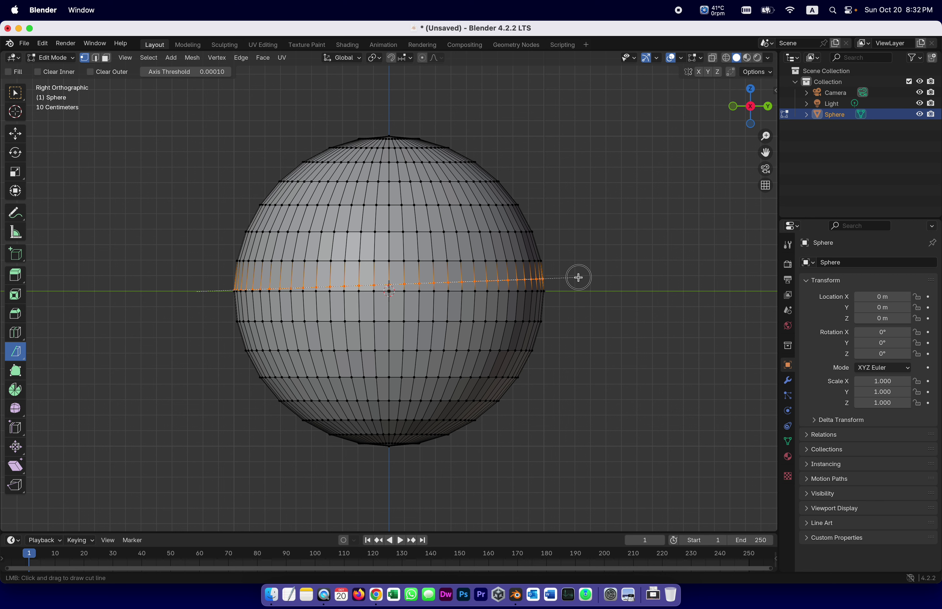
mouse_move(578, 277)
left_mouse_down()
mouse_move(578, 287)
mouse_move(576, 227)
mouse_move(547, 180)
mouse_move(566, 288)
mouse_move(586, 290)
left_mouse_up()
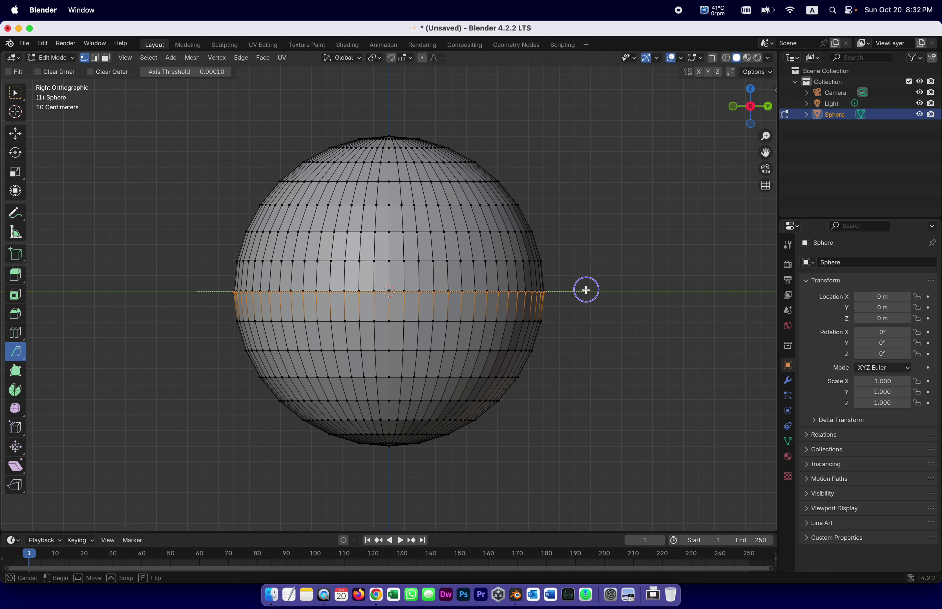
left_click_drag(586, 289, 586, 289)
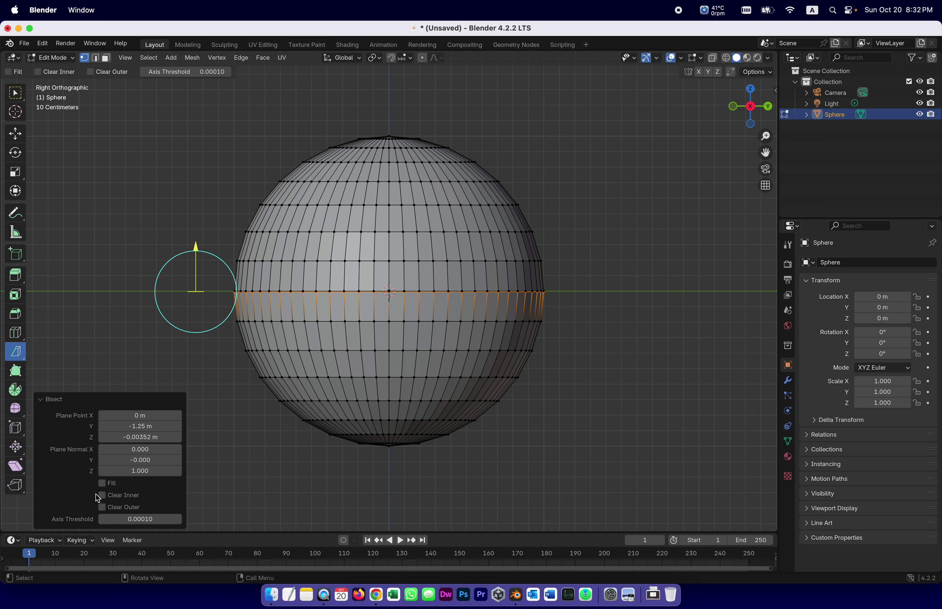
left_click(102, 507)
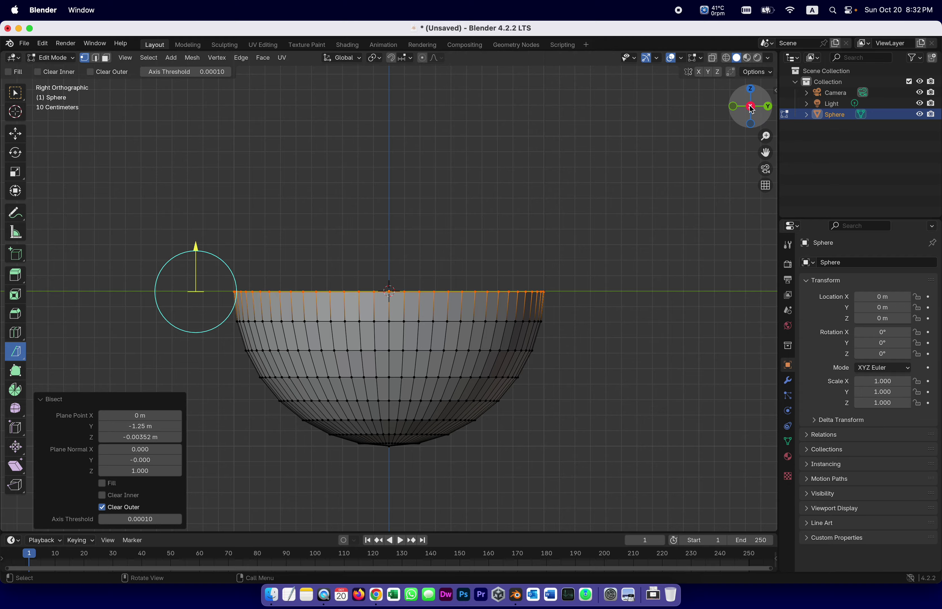
- Bisect the whole half sphere horizontally at about Z -0.93 m, clearing the inner side below the cut and filling the opening as a flat base
left_click_drag(750, 106, 752, 111)
left_click(767, 107)
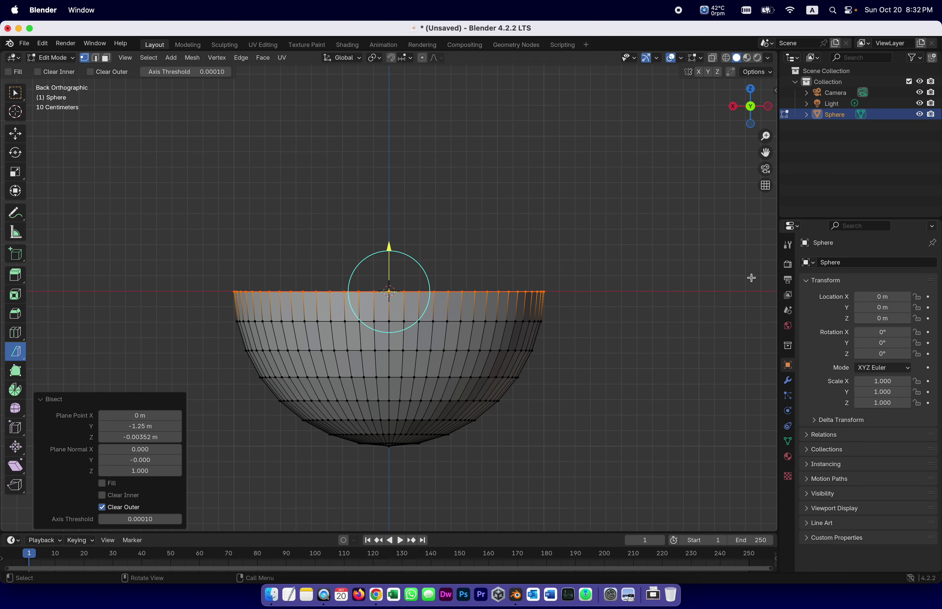
key("a")
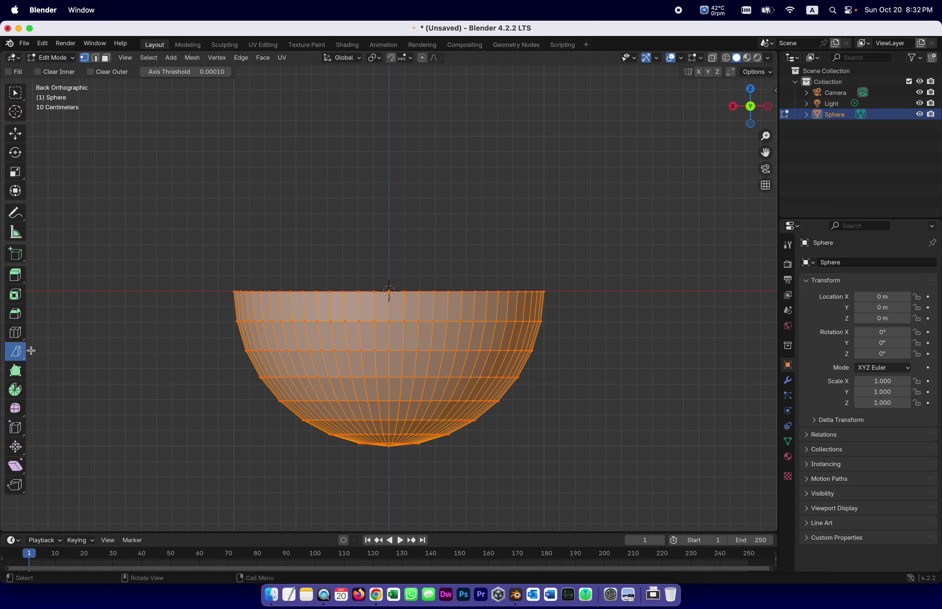
left_click(19, 352)
left_click(59, 377)
left_click_drag(279, 435, 503, 440)
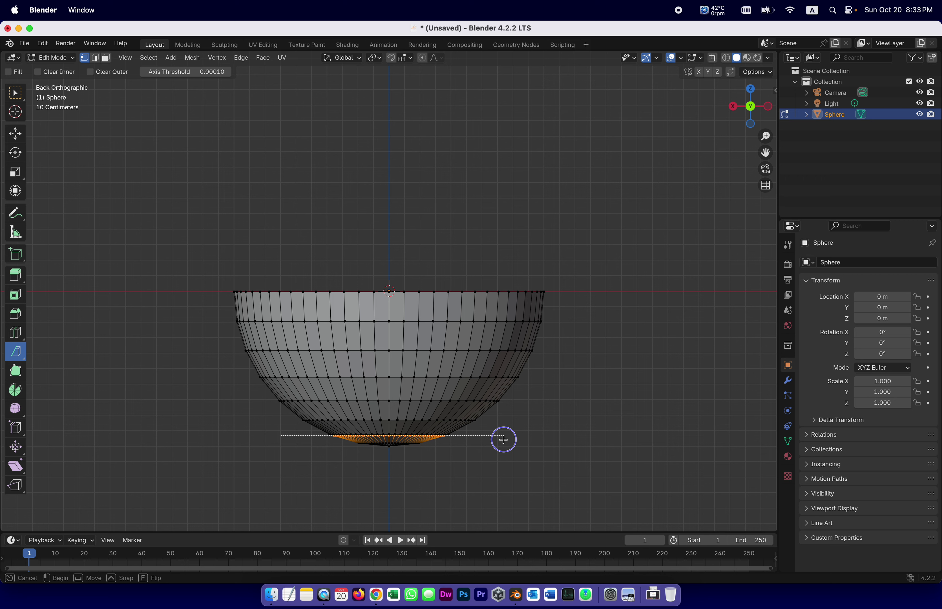
left_click_drag(503, 440, 503, 440)
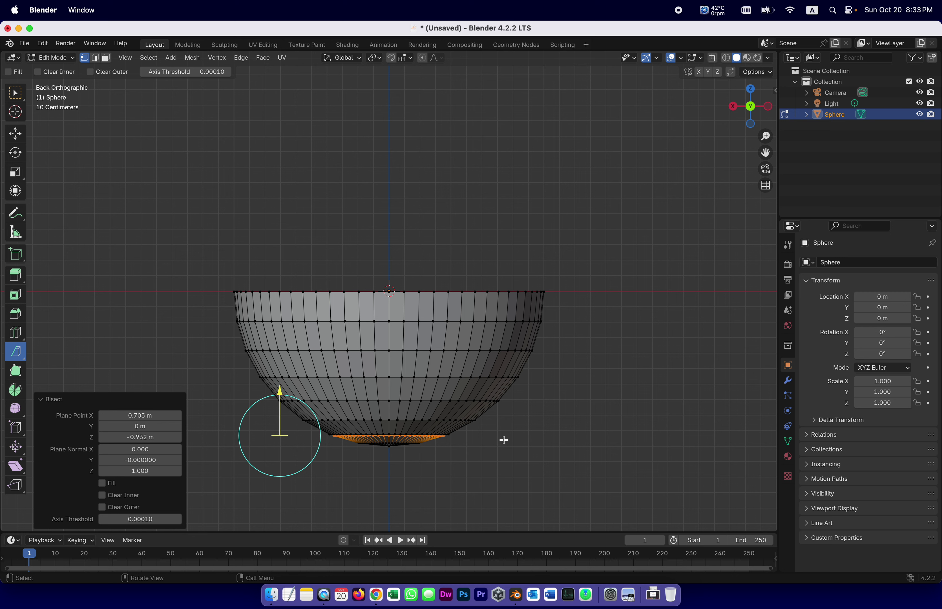
left_click(102, 495)
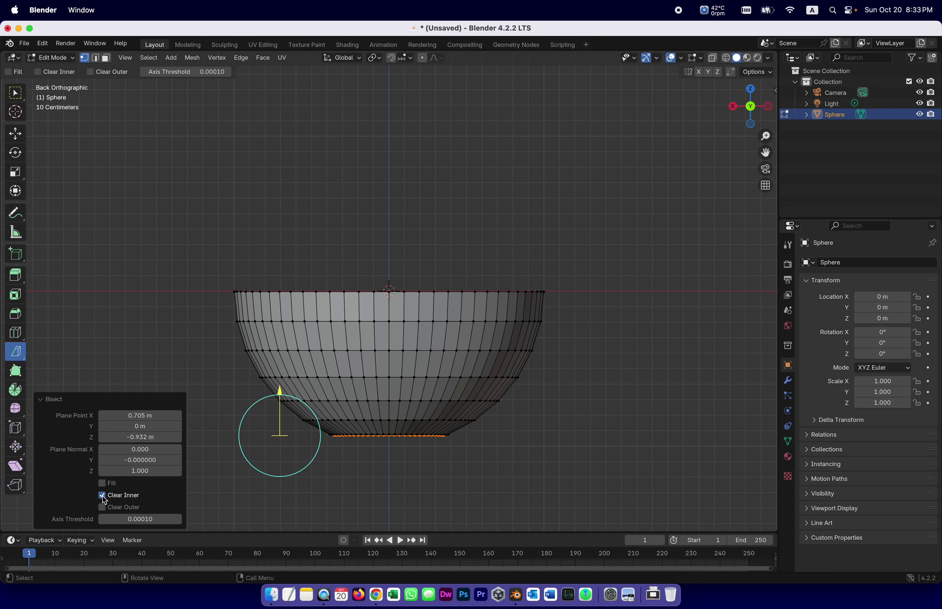
left_click(102, 483)
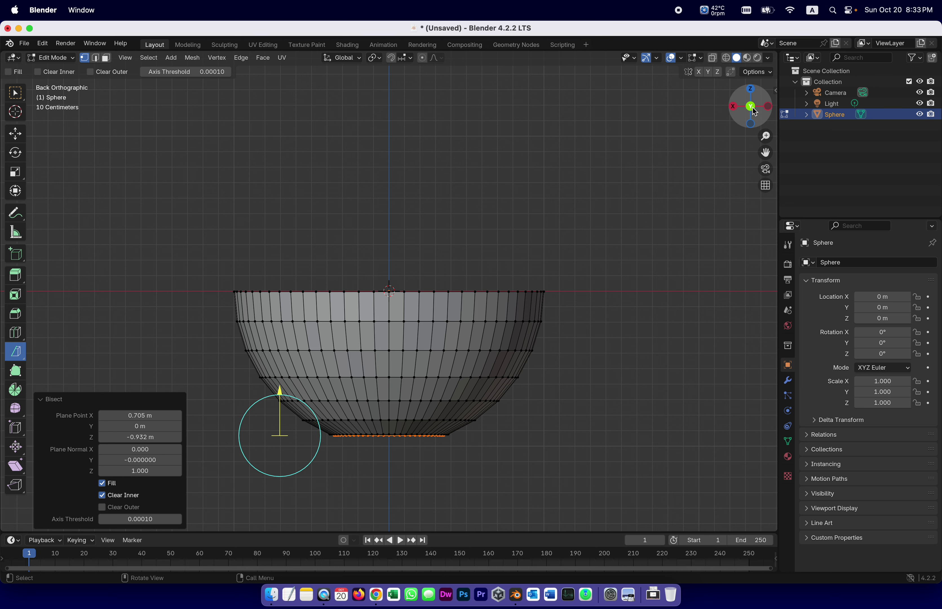
left_click_drag(739, 116, 748, 78)
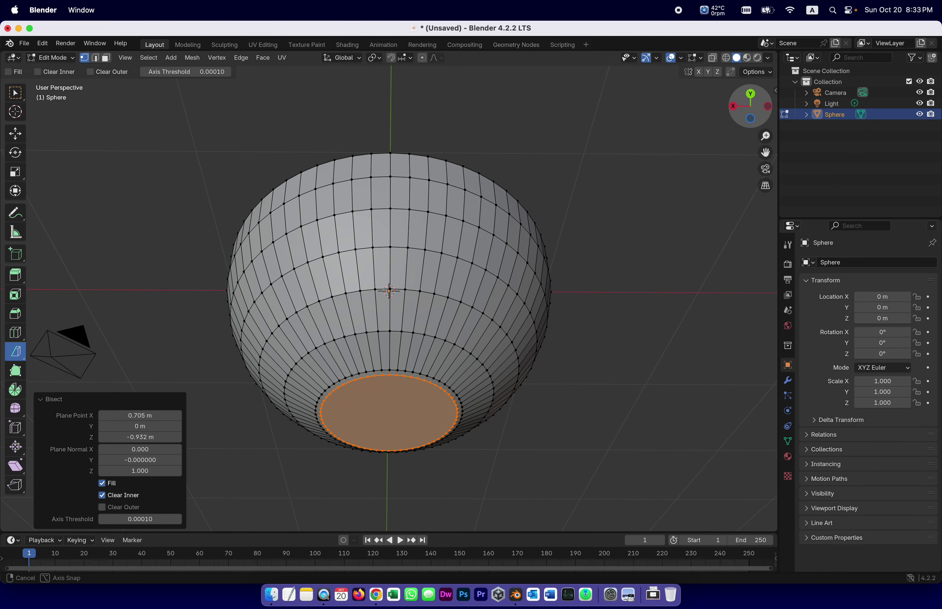
- Turn the bisect's Fill option off and back on to compare the open and capped base
left_click(102, 484)
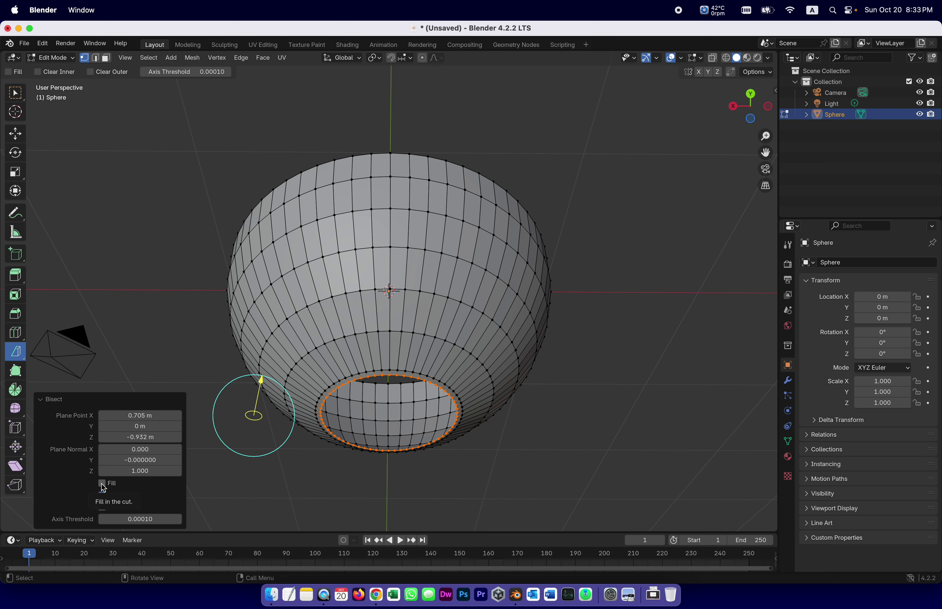
left_click(102, 484)
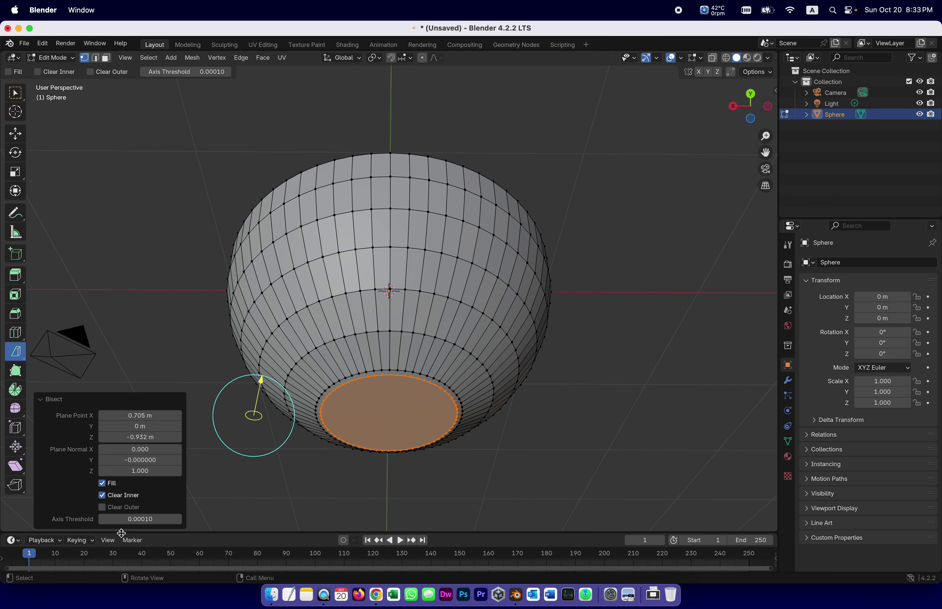
- Return to Object Mode in the left orthographic view and shade the cut sphere smooth
left_click(768, 106)
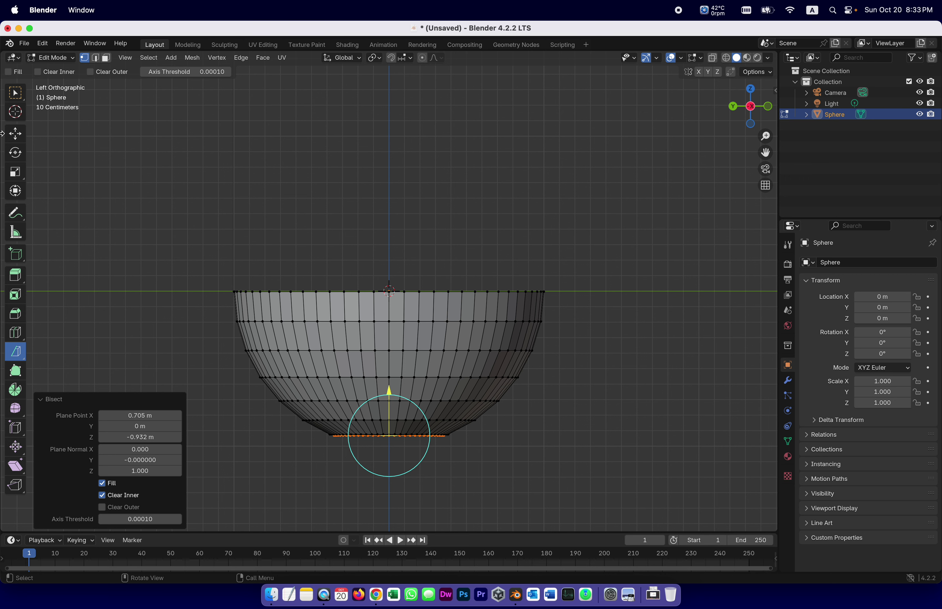
left_click(52, 58)
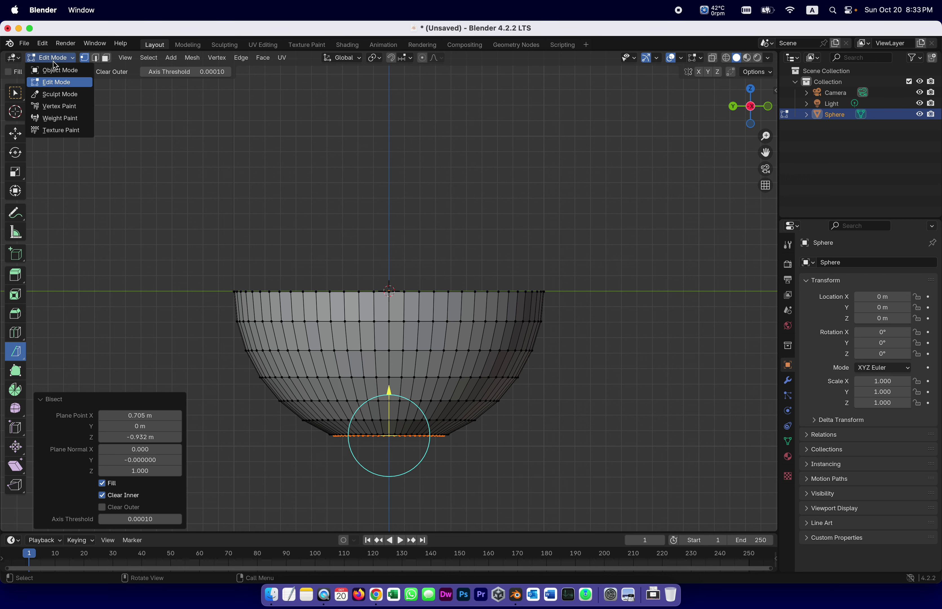
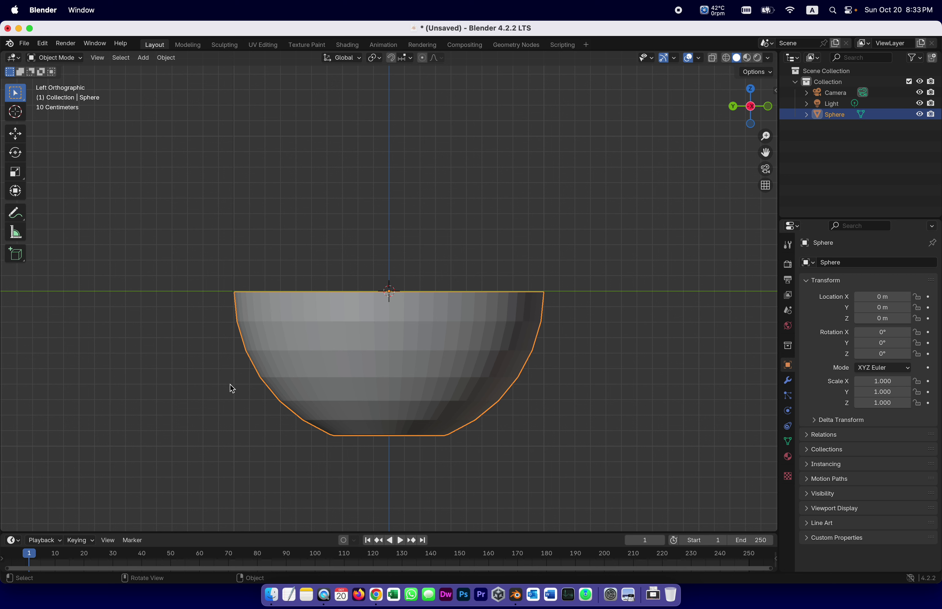
right_click(388, 363)
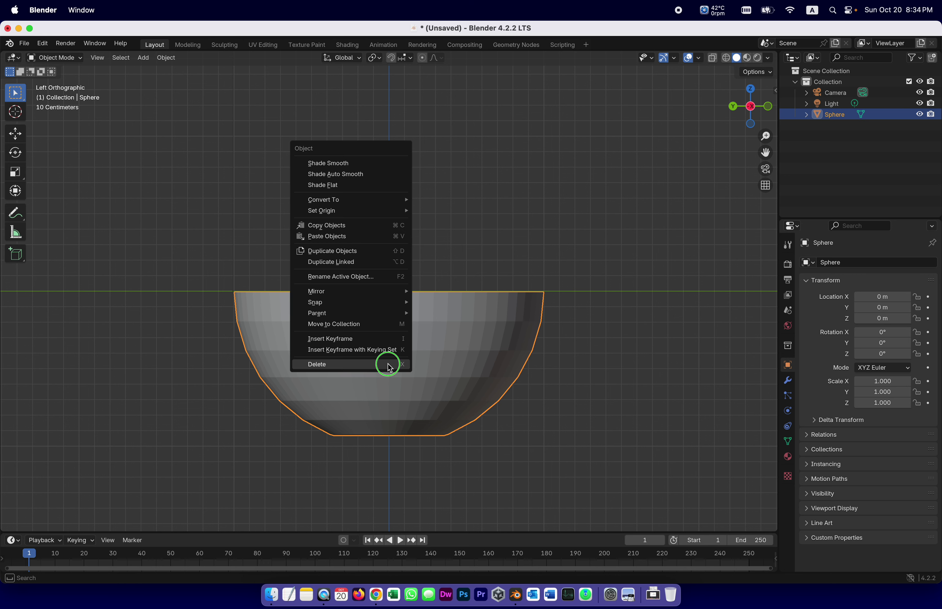
left_click(351, 164)
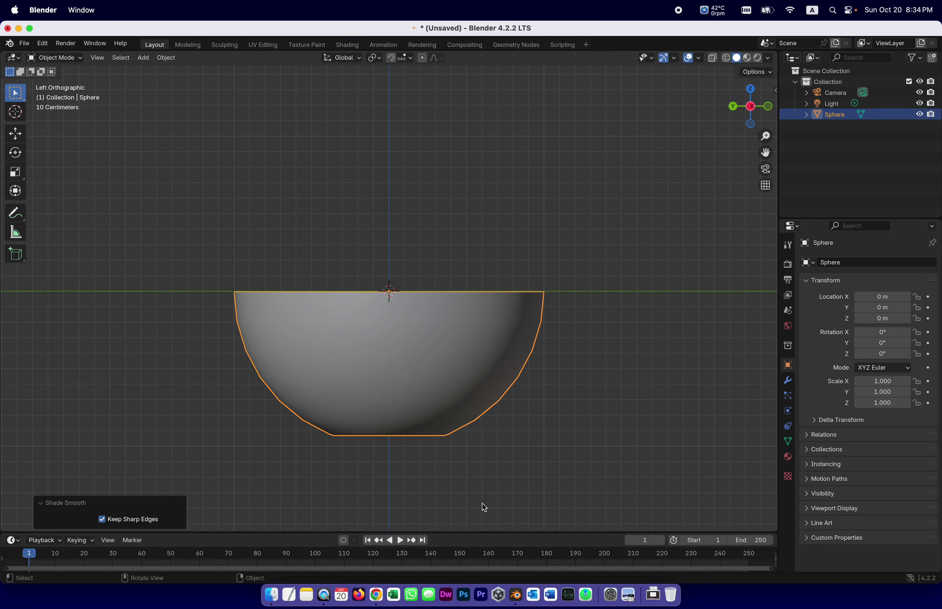
- Stretch the bowl into a tall cup by setting its Z scale to 3
left_click(882, 402)
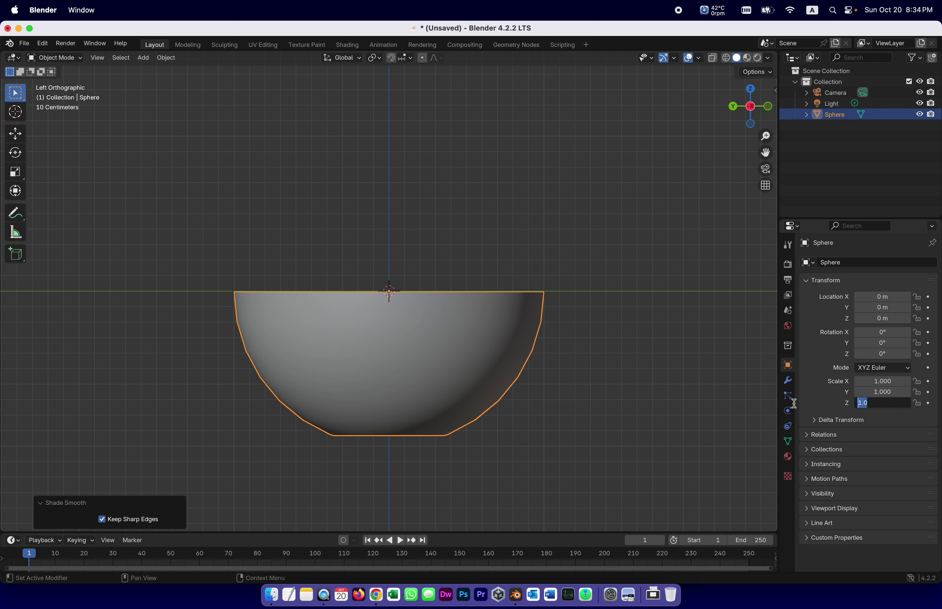
type("3")
key("Return")
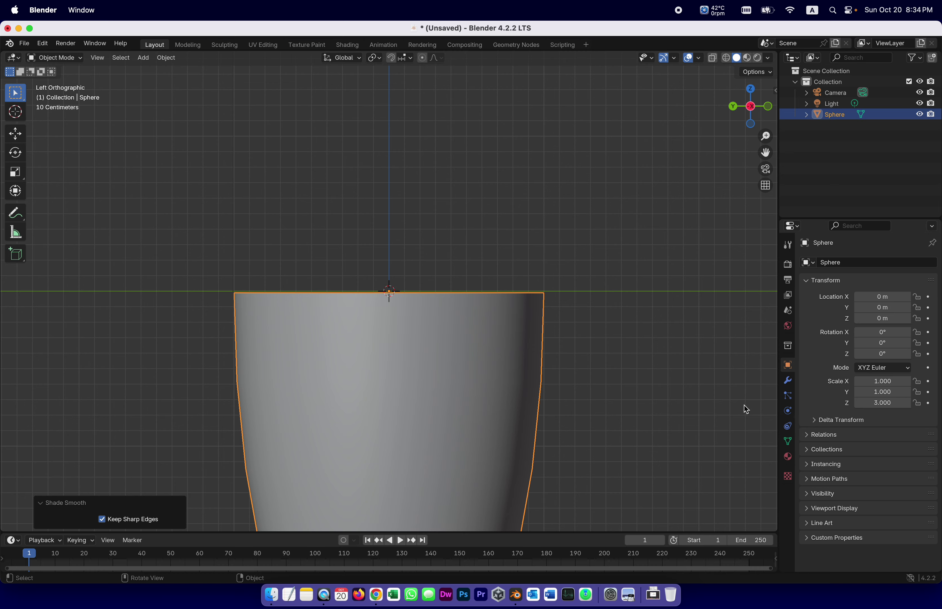
scroll(712, 403, "down", 2)
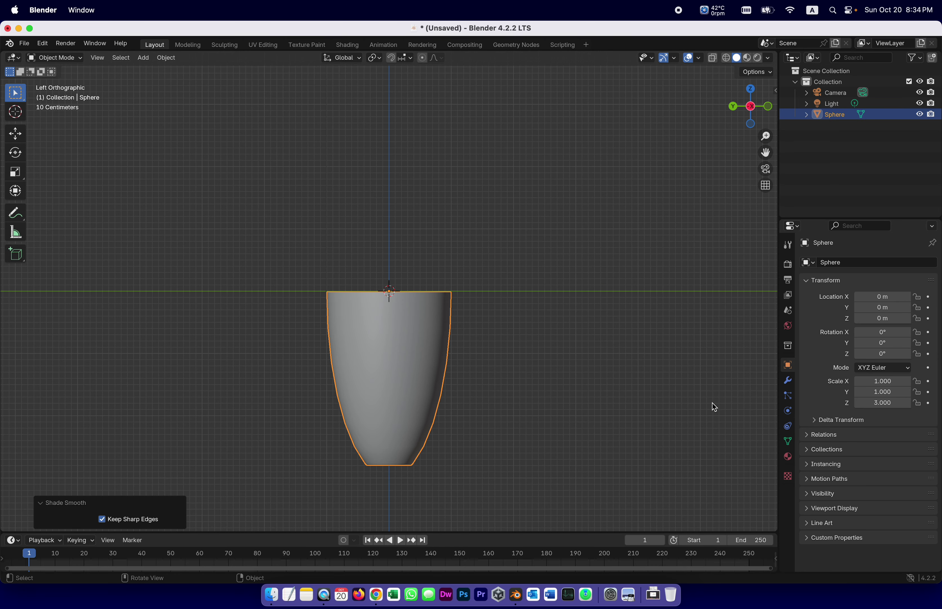
- Add a Solidify modifier to the cup and set its thickness to 0.06 m
left_click(750, 106)
left_click_drag(750, 103, 729, 102)
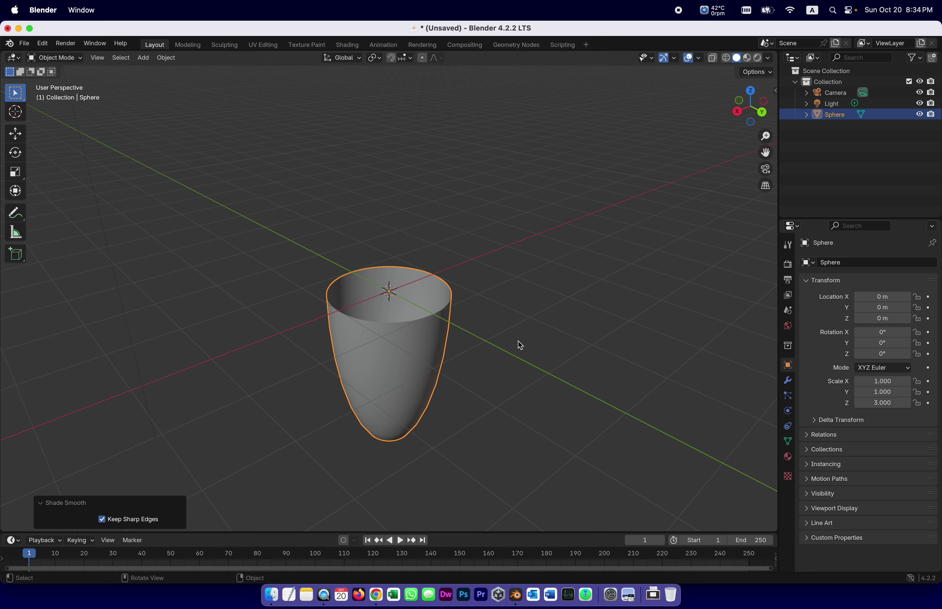
left_click(787, 380)
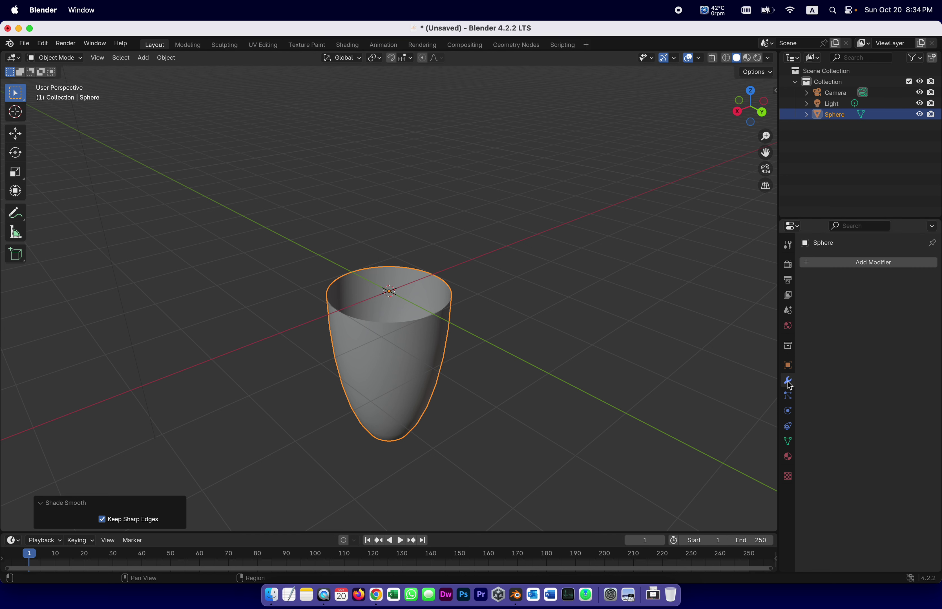
left_click(807, 263)
mouse_move(809, 266)
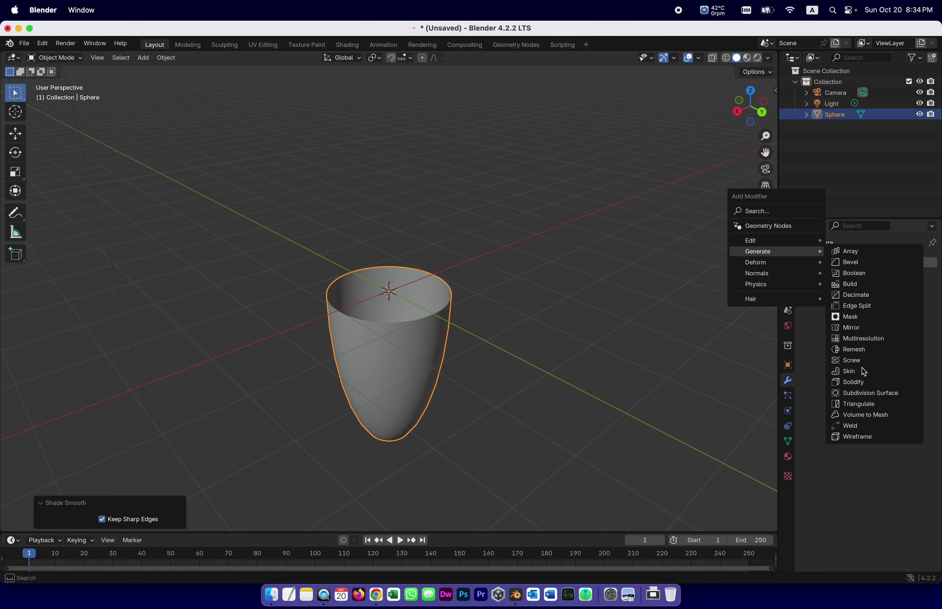
left_click(863, 383)
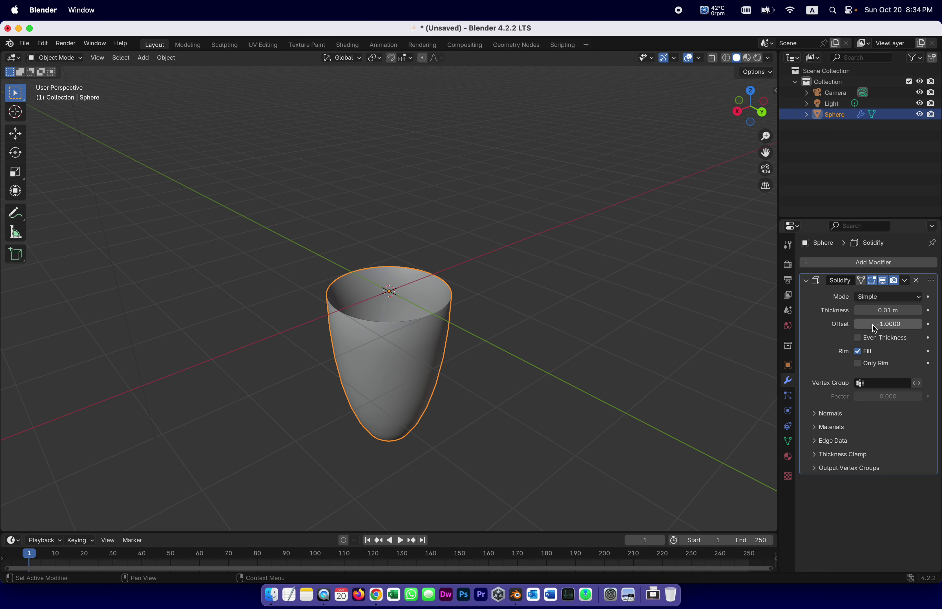
left_click(918, 310)
left_click(918, 311)
left_click(917, 310)
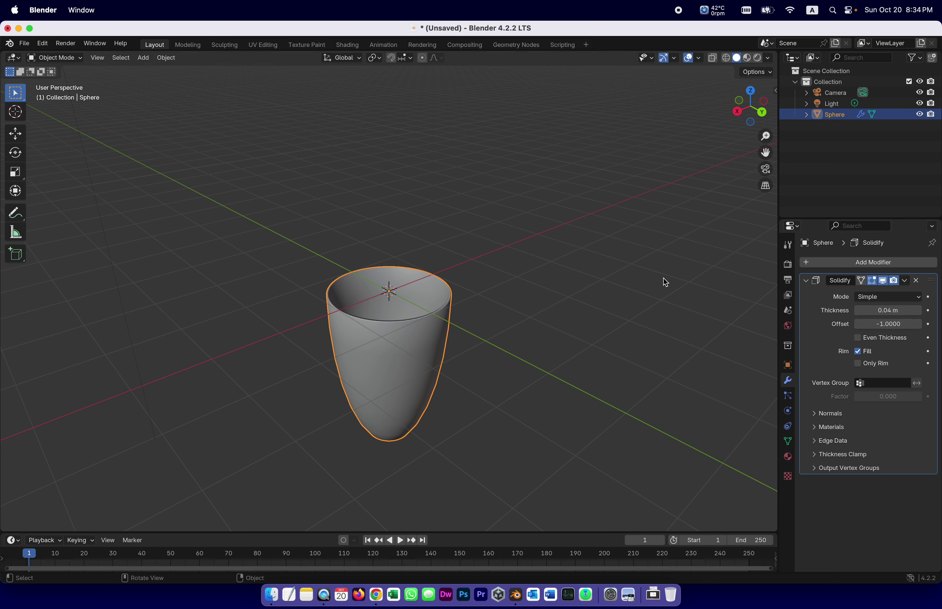
left_click(918, 310)
left_click(918, 310)
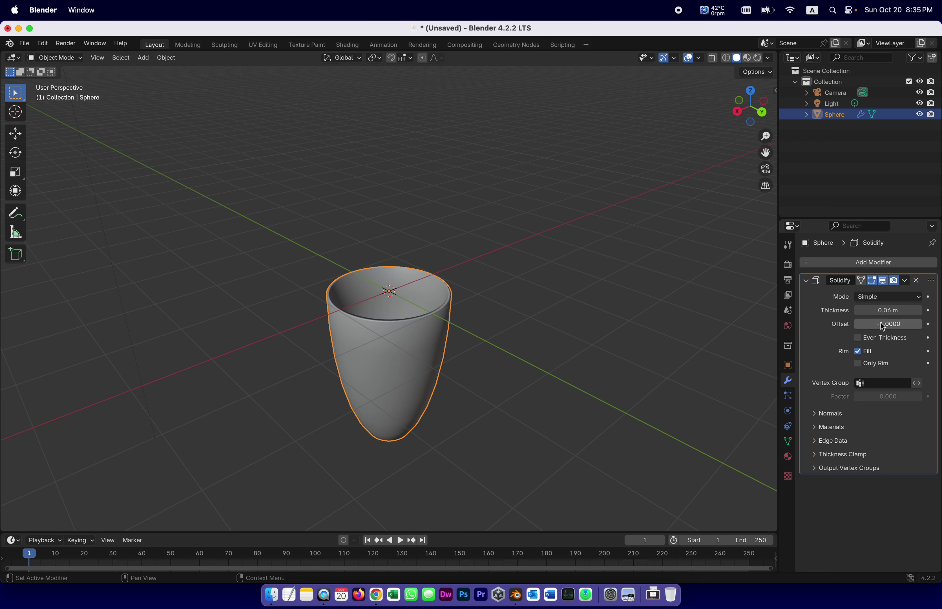
- Try a Solidify offset of 1 on the cup and undo the change
left_click(916, 324)
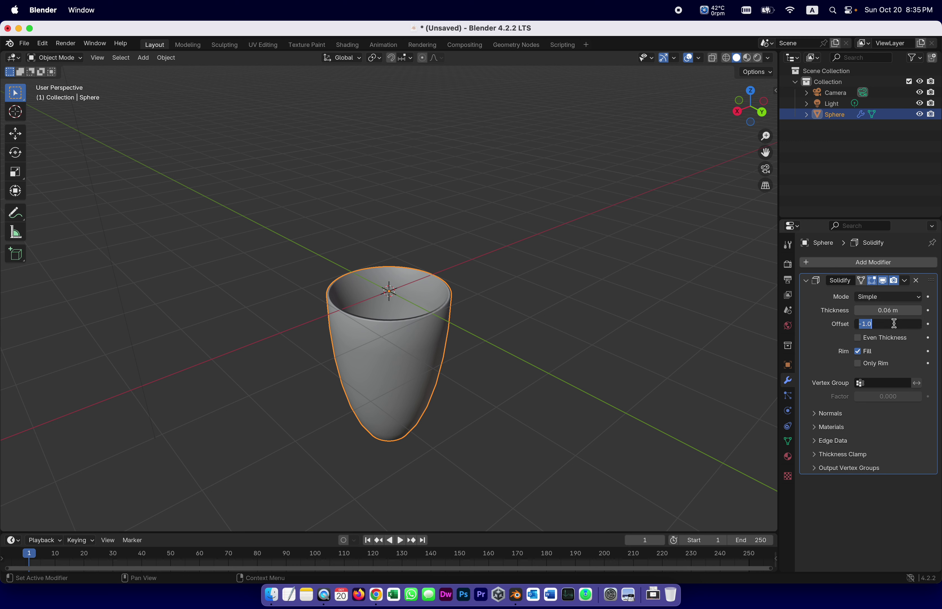
left_click_drag(886, 326, 819, 315)
type("1")
key("Return")
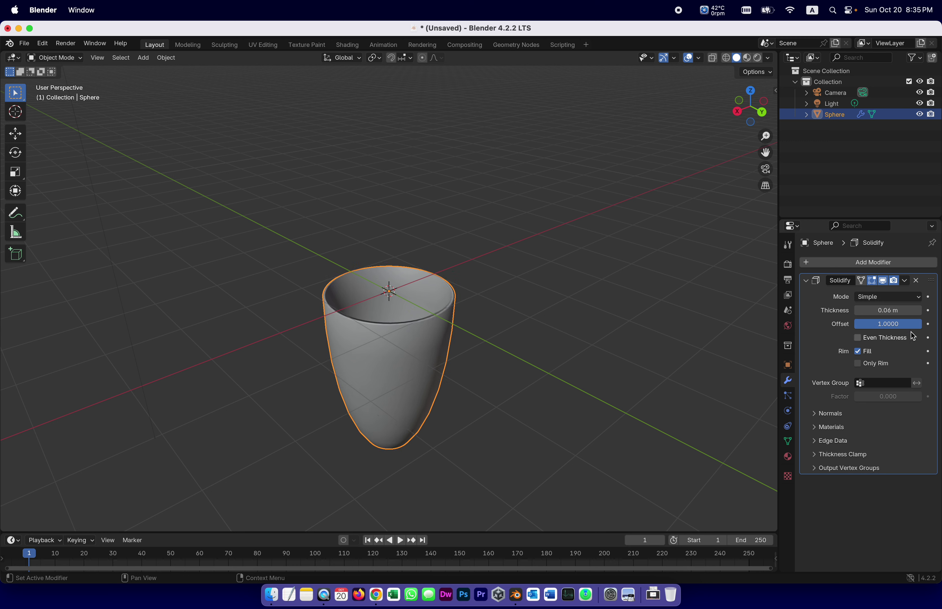
key("ctrl+z")
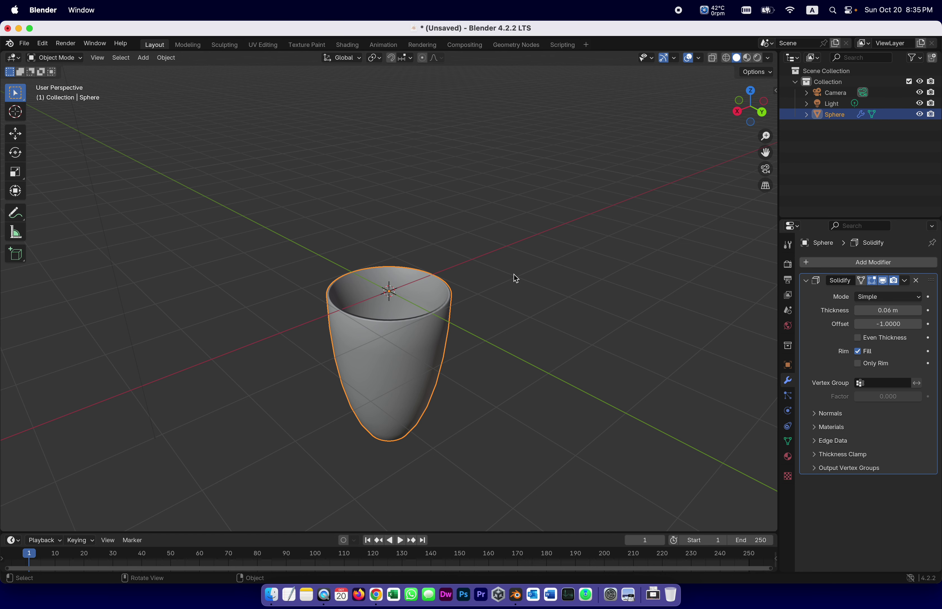
- Save the Blender file in the blender folder as "cup 5.blend"
key("super+s")
left_click(324, 462)
left_click(343, 461)
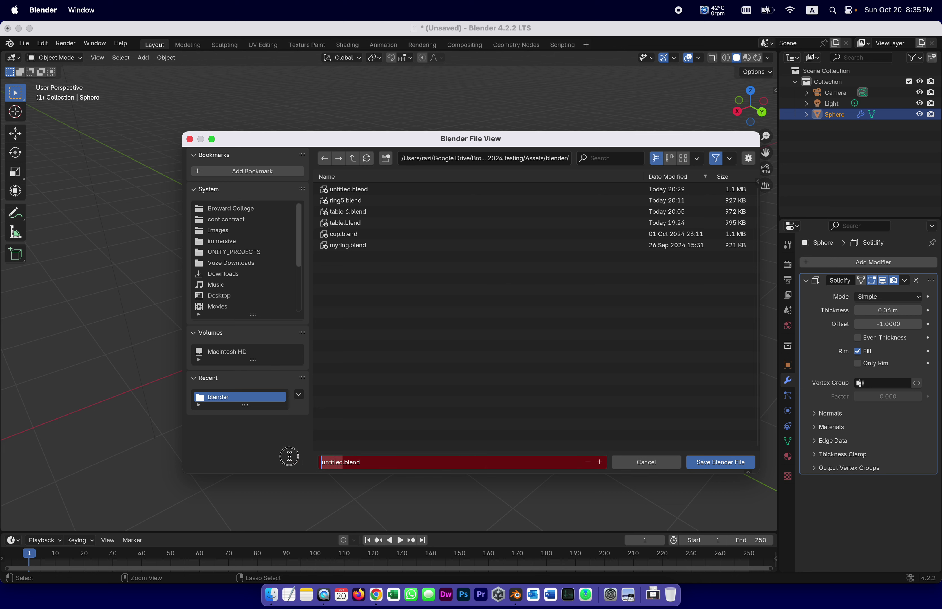
key("alt+BackSpace")
type("cup 5")
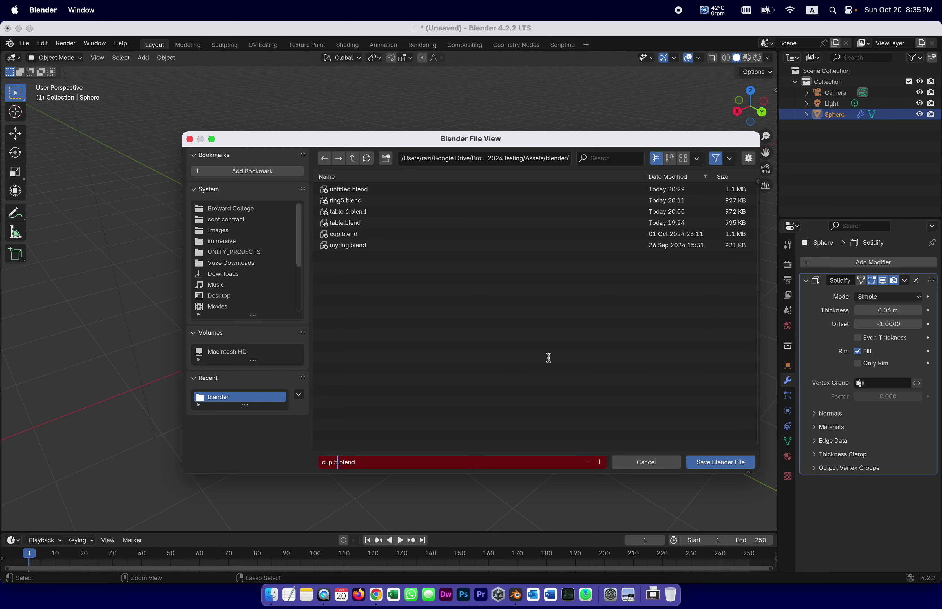
left_click(721, 462)
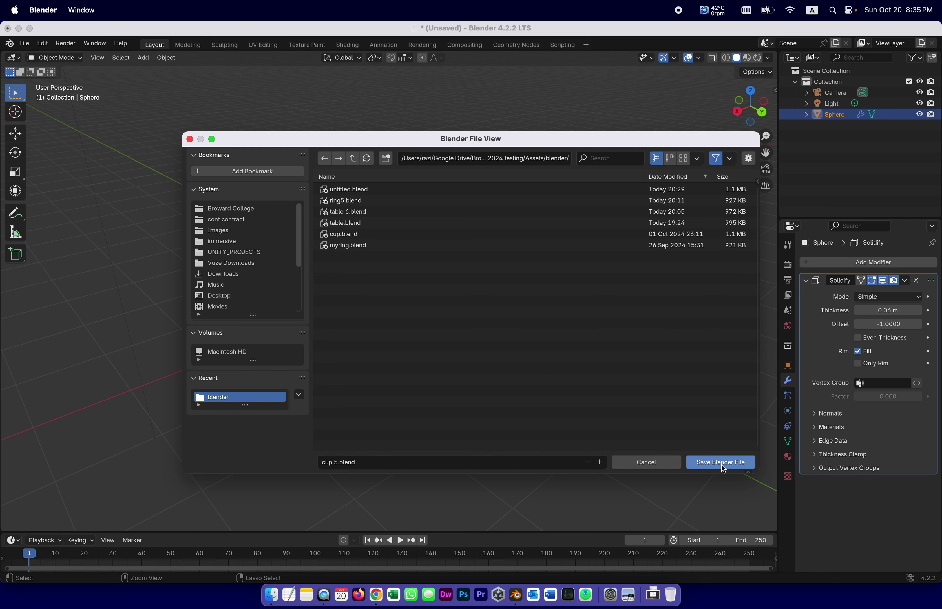
left_click(723, 462)
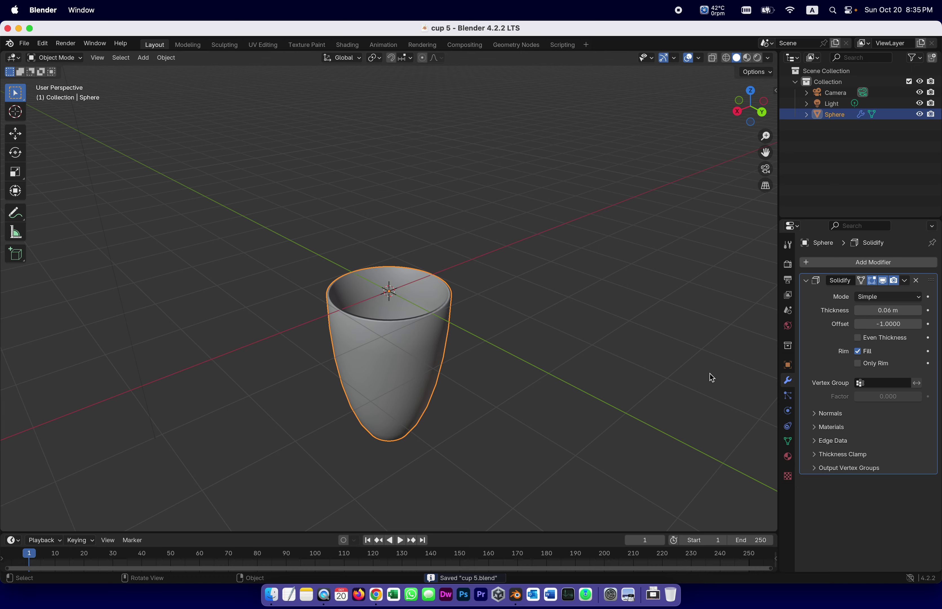
- Add a torus mesh at the origin, viewed from the back orthographic view
left_click(761, 112)
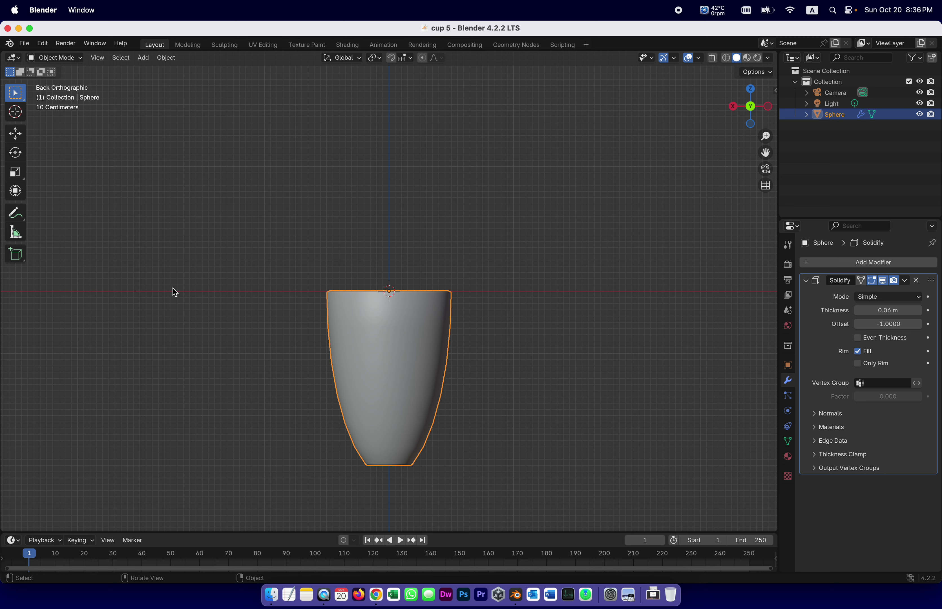
left_click(144, 58)
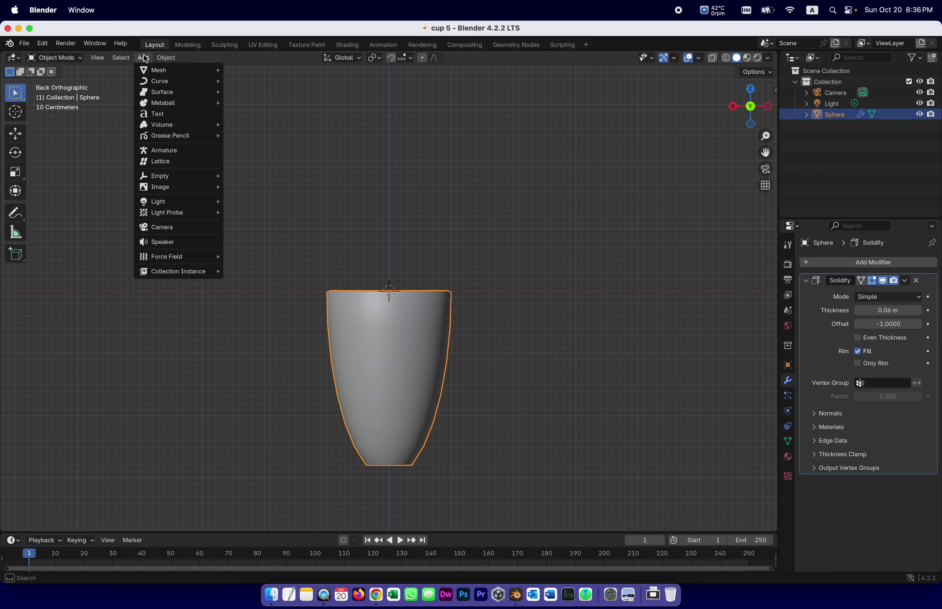
mouse_move(155, 70)
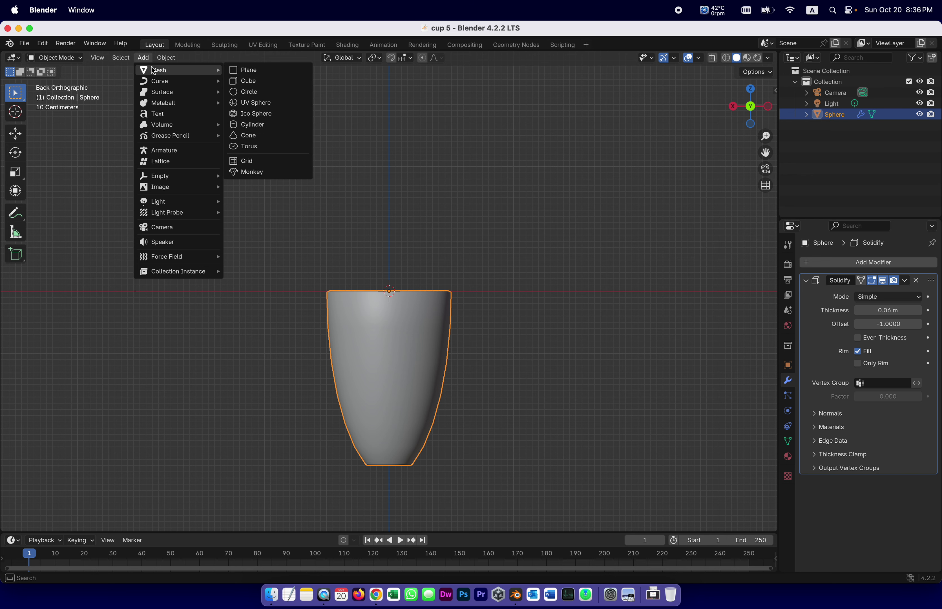
left_click(290, 147)
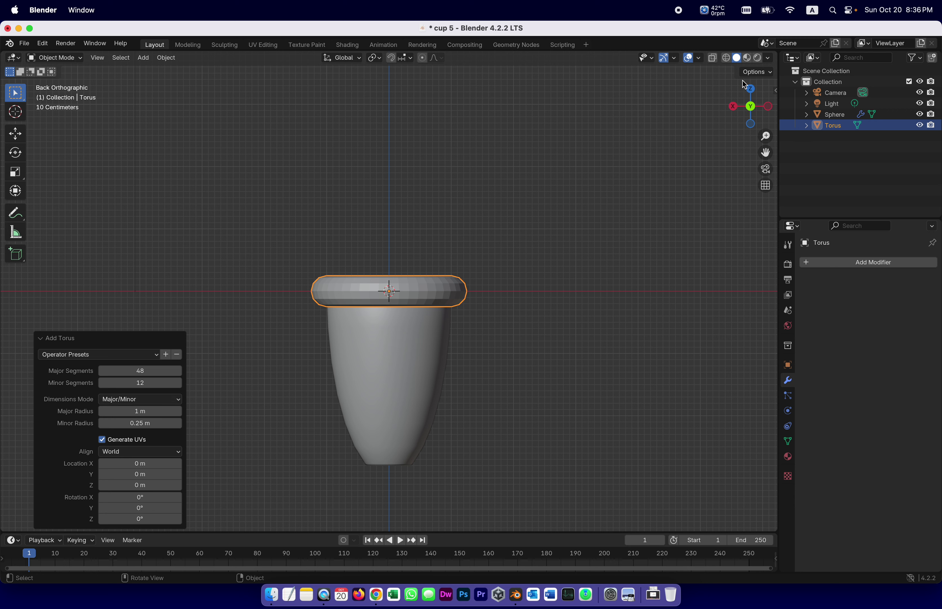
- Set the new torus's minor radius to 0.15 m and shade it smooth
left_click_drag(752, 110, 757, 127)
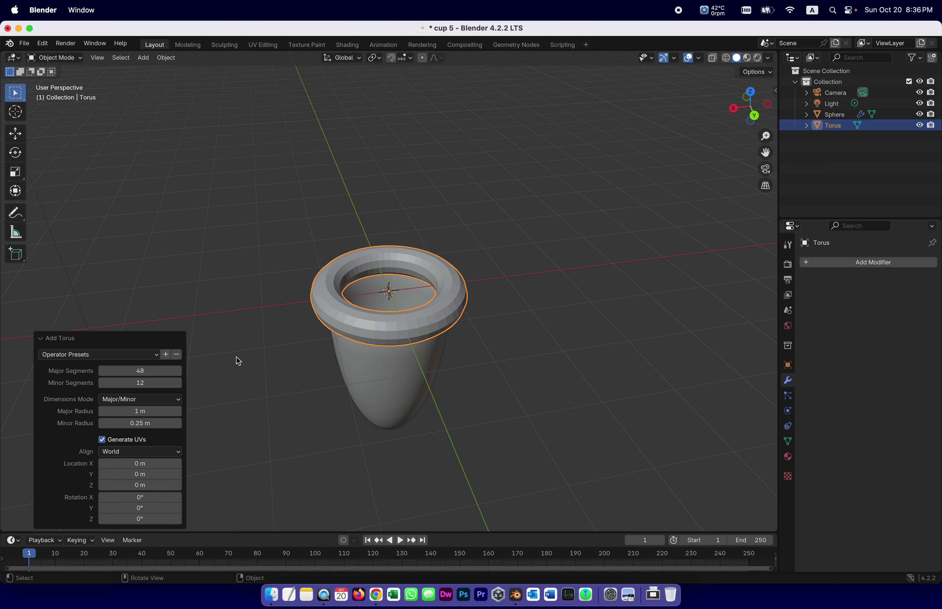
left_click(101, 423)
left_click(101, 424)
left_click(102, 423)
left_click(101, 424)
left_click(101, 423)
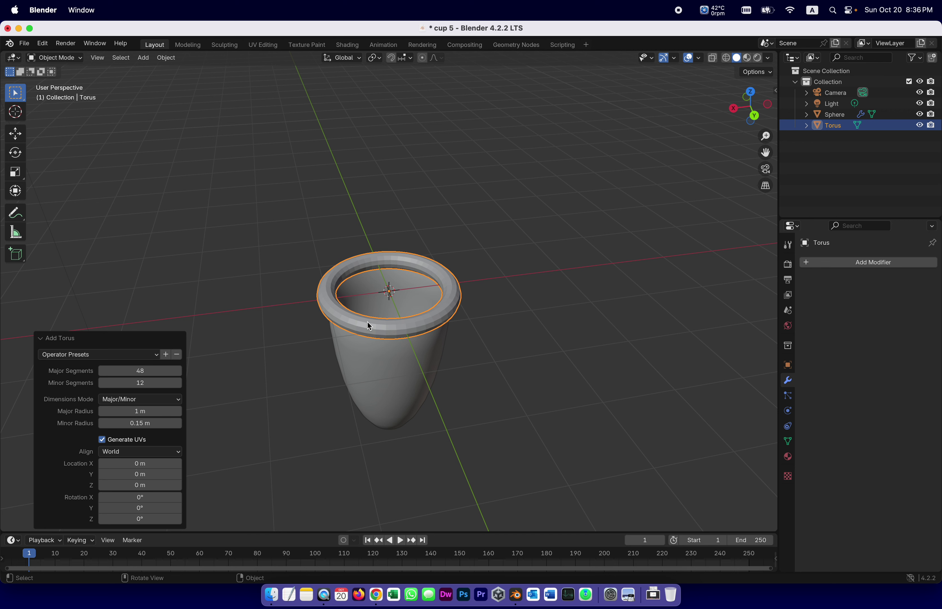
right_click(371, 329)
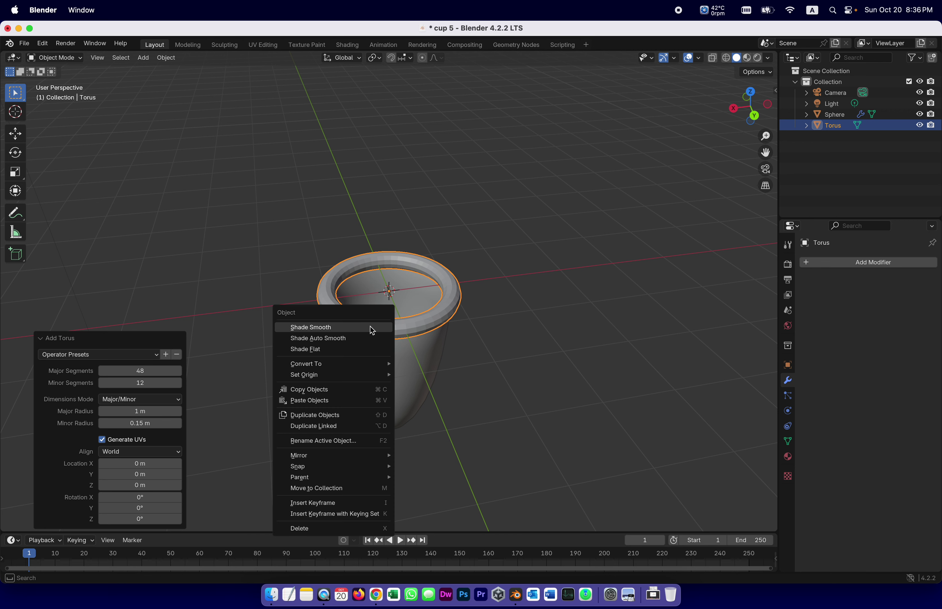
left_click(371, 327)
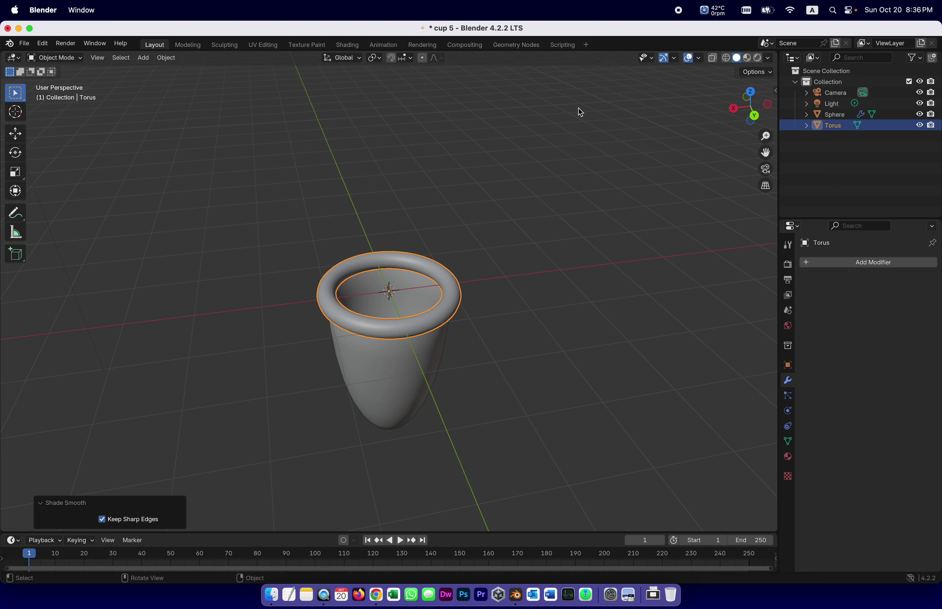
- Rotate the torus 90° about the X axis so that it stands upright
left_click(768, 104)
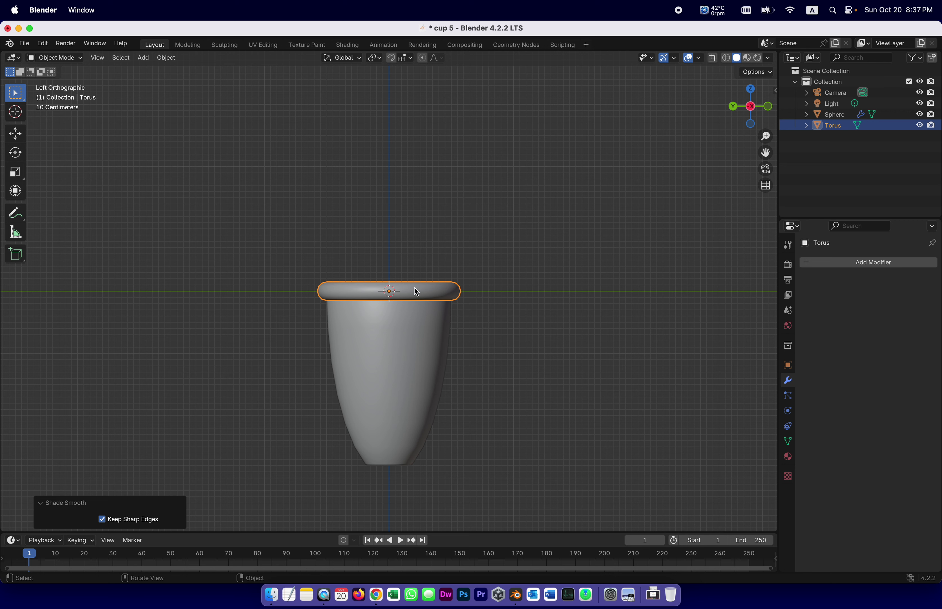
left_click(420, 294)
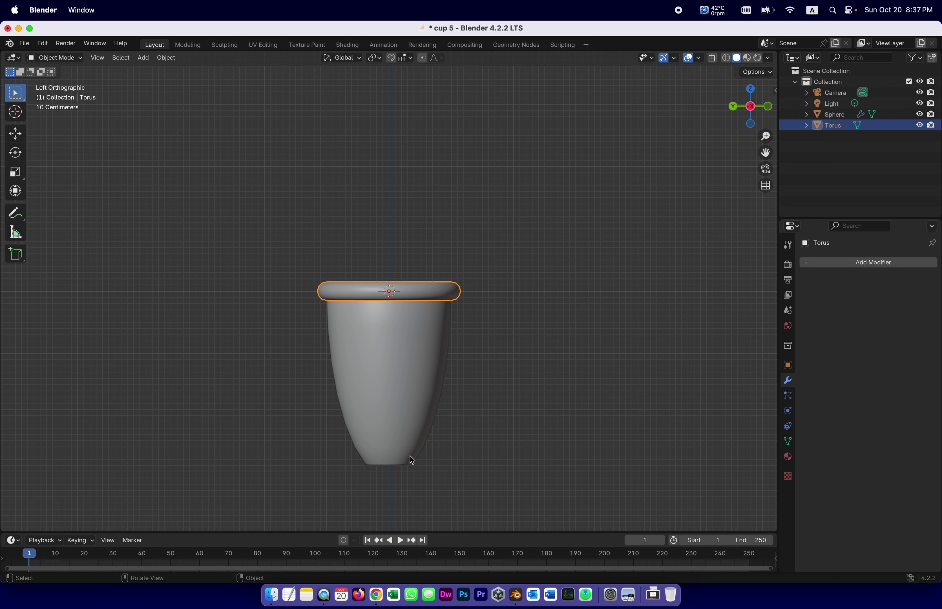
left_click(787, 364)
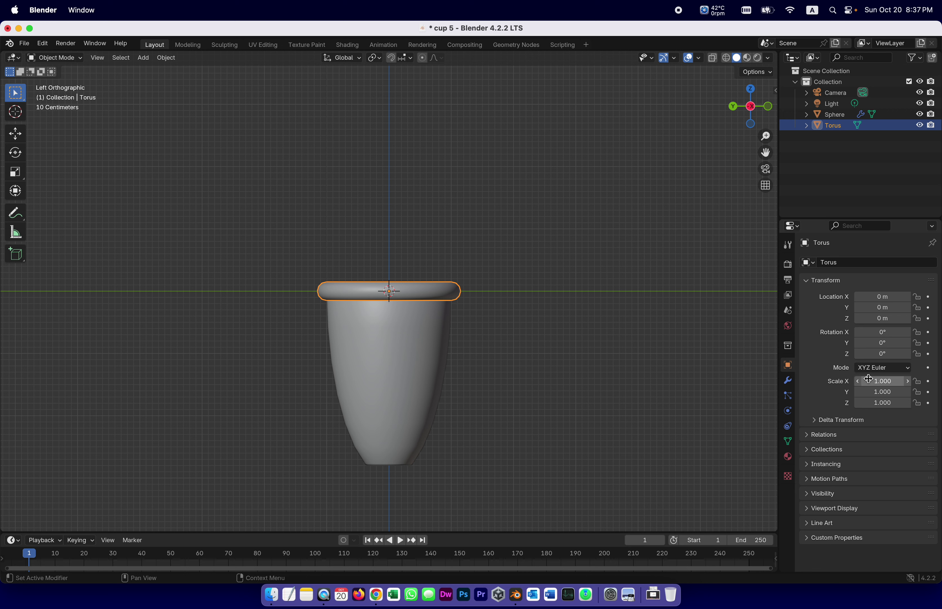
left_click(878, 332)
type("0d")
left_click_drag(878, 332, 830, 323)
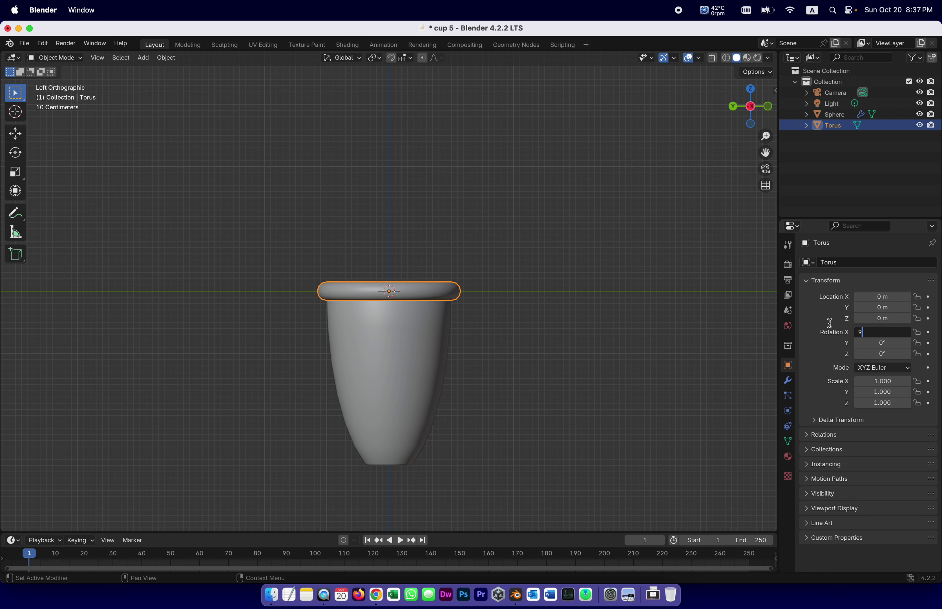
key("Return")
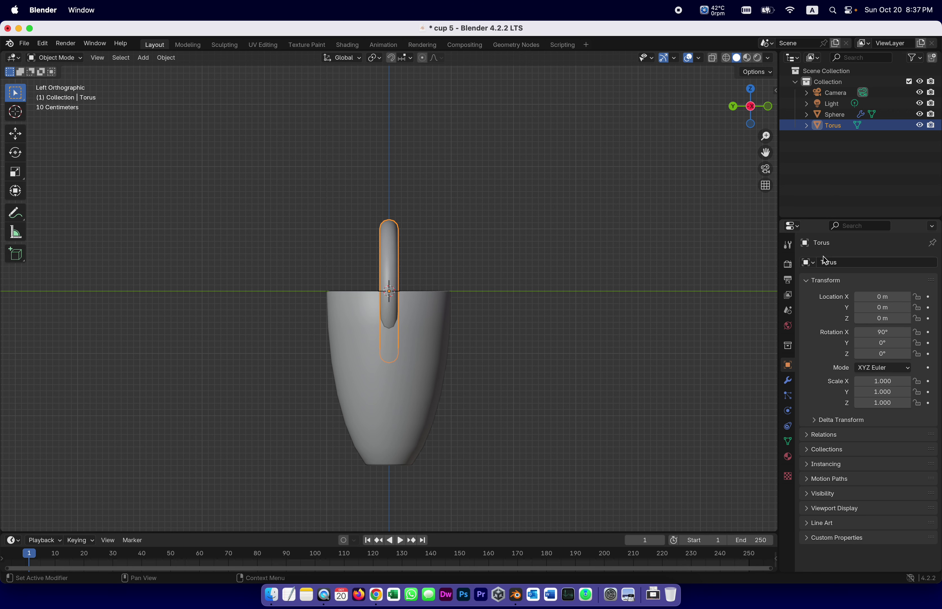
- Move the torus in the front view to the cup's side as a handle, at about X -0.54 m, Z -1.41 m
left_click(768, 106)
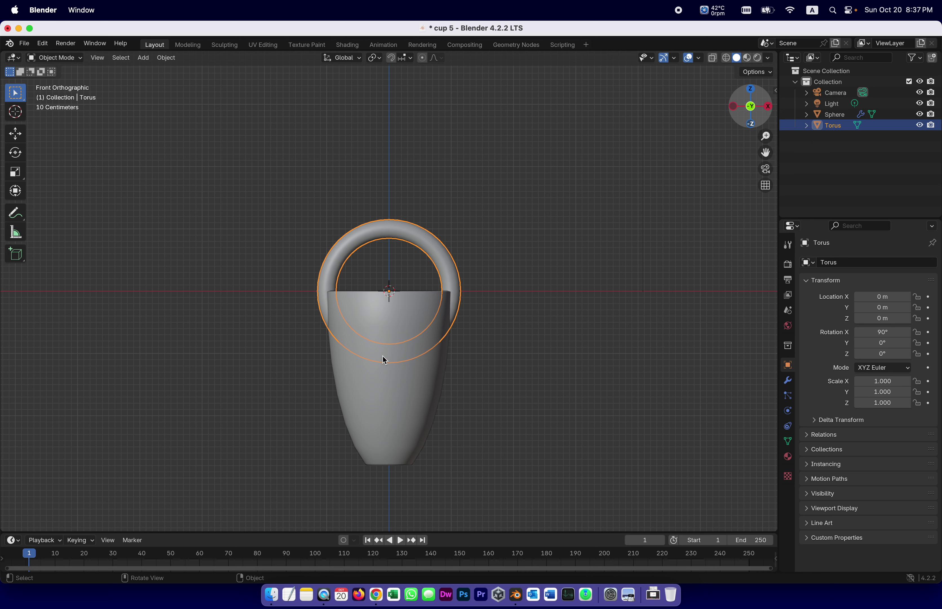
left_click(17, 134)
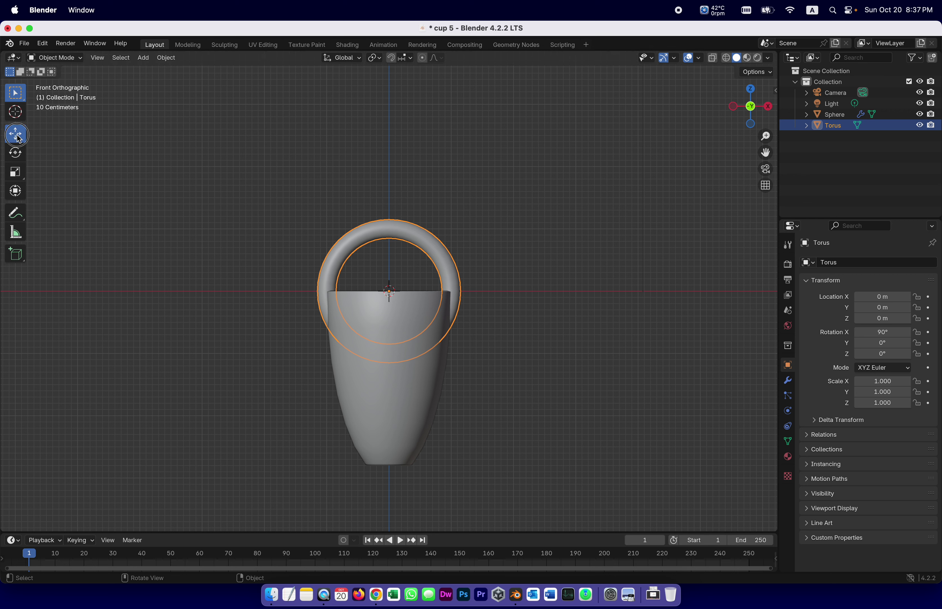
left_click_drag(389, 291, 352, 378)
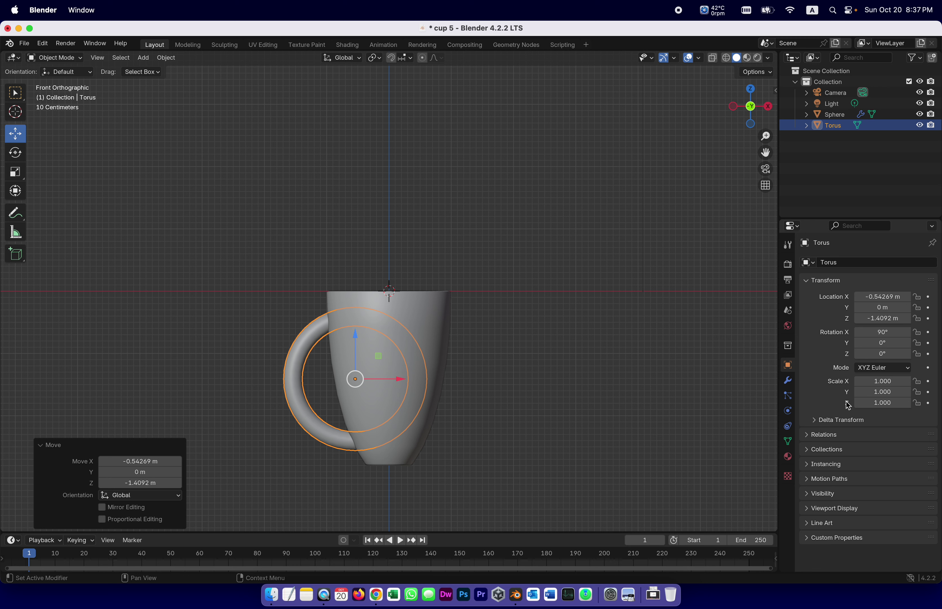
- Set the torus's X scale to 0.950 and its Y scale to 0.930
left_click(858, 381)
left_click(858, 381)
left_click(858, 381)
left_click(858, 381)
left_click(859, 381)
left_click(858, 392)
left_click(858, 391)
left_click(858, 391)
left_click(858, 391)
left_click(859, 392)
left_click(859, 392)
left_click(859, 392)
- Set the torus's Z scale to 1.160 to adjust the handle's thickness, checking it from the top view
left_click(857, 403)
left_click(858, 402)
left_click(858, 403)
left_click(857, 403)
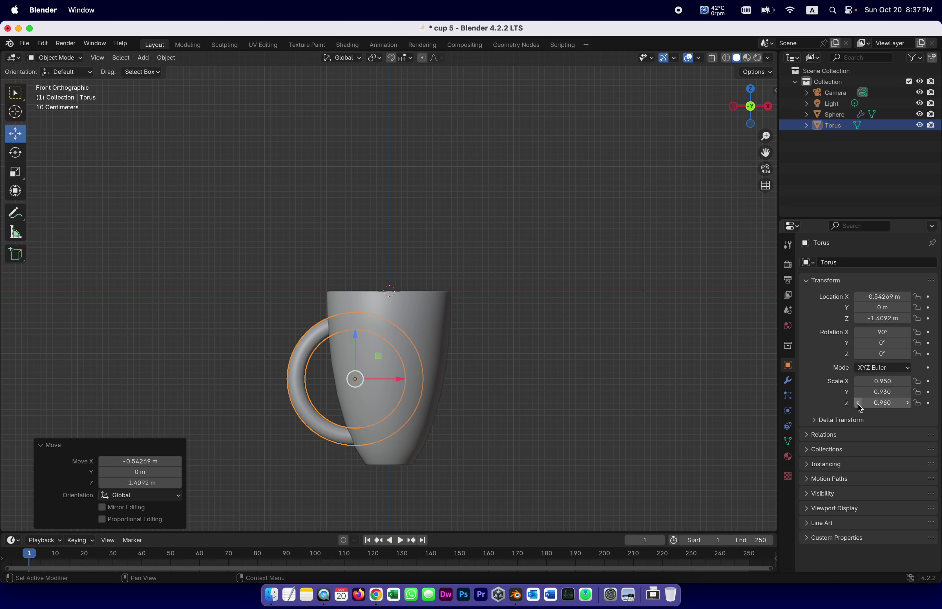
left_click(750, 91)
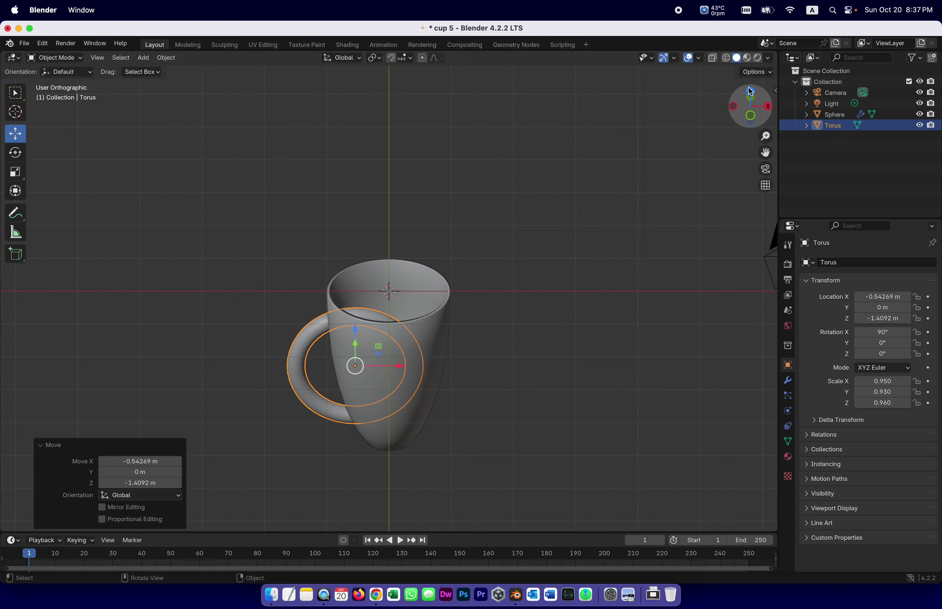
left_click(857, 403)
left_click(858, 403)
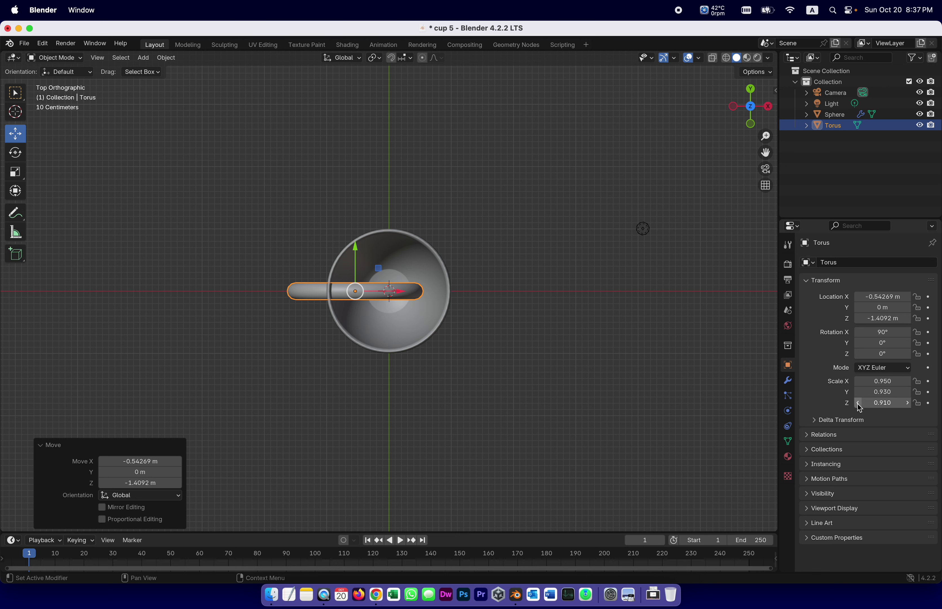
left_click(907, 402)
left_click(907, 403)
left_click(907, 402)
left_click(907, 402)
left_click(907, 402)
left_click(906, 402)
left_click(906, 402)
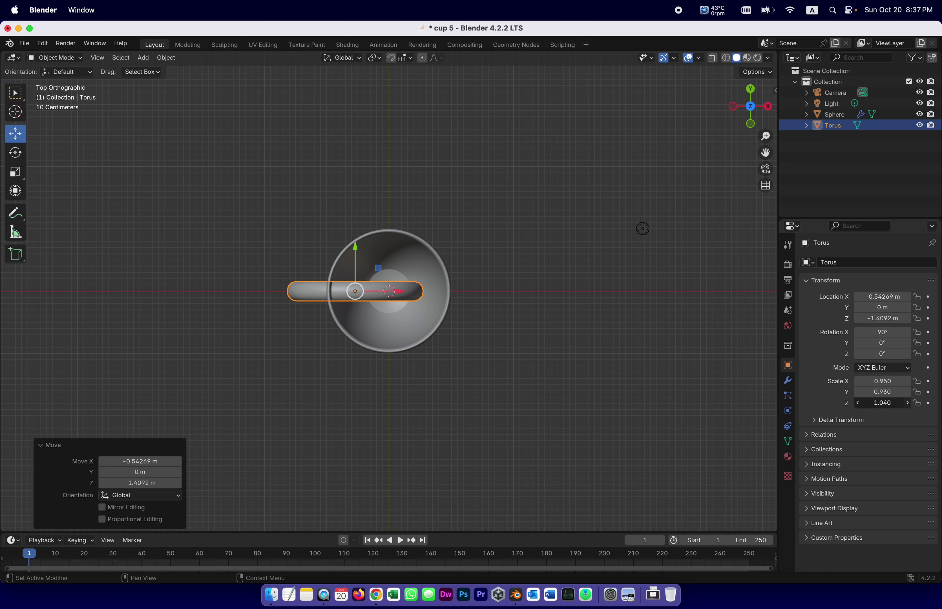
left_click(906, 402)
left_click(907, 402)
left_click(906, 403)
left_click(907, 402)
left_click(907, 402)
left_click(906, 403)
left_click(907, 403)
left_click(907, 402)
left_click(907, 402)
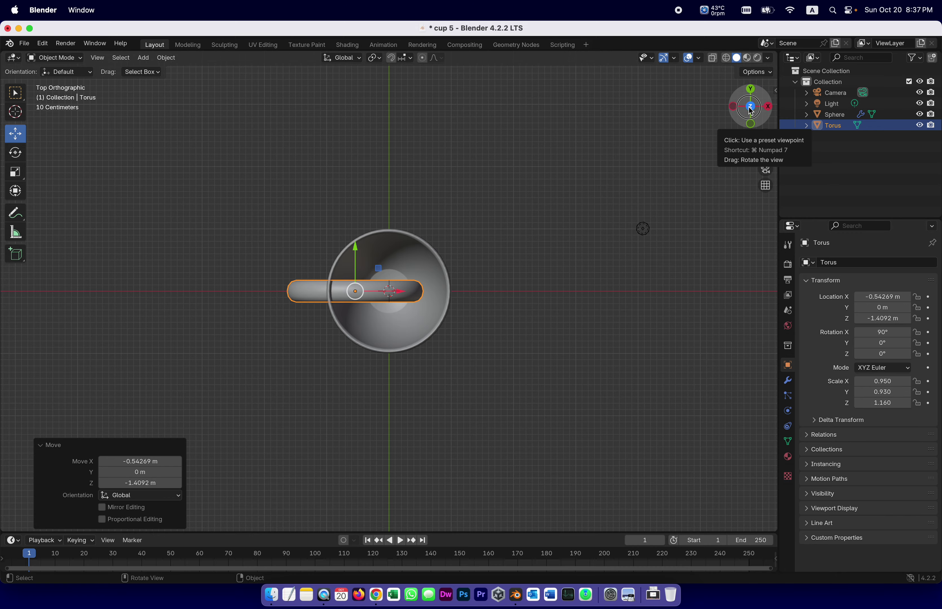
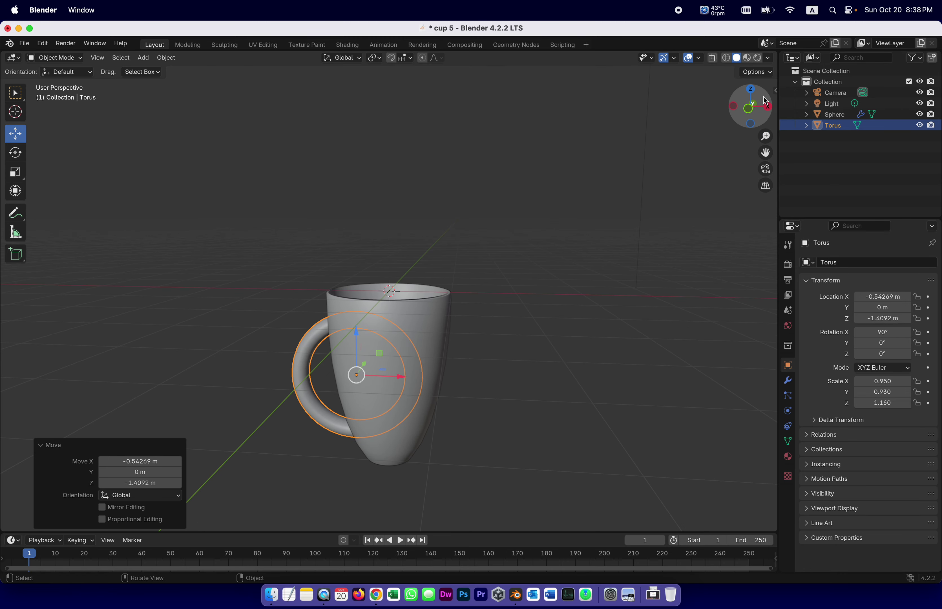
- In Edit Mode, bisect the whole torus in the front view with a slanted cut along the cup's wall on the handle side
left_click(767, 107)
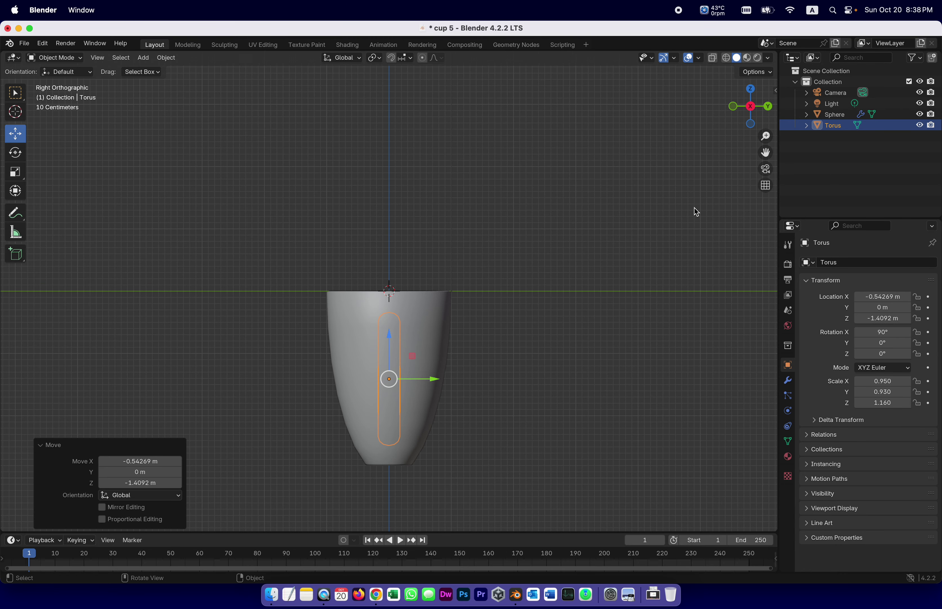
left_click(766, 107)
left_click(766, 107)
left_click(766, 107)
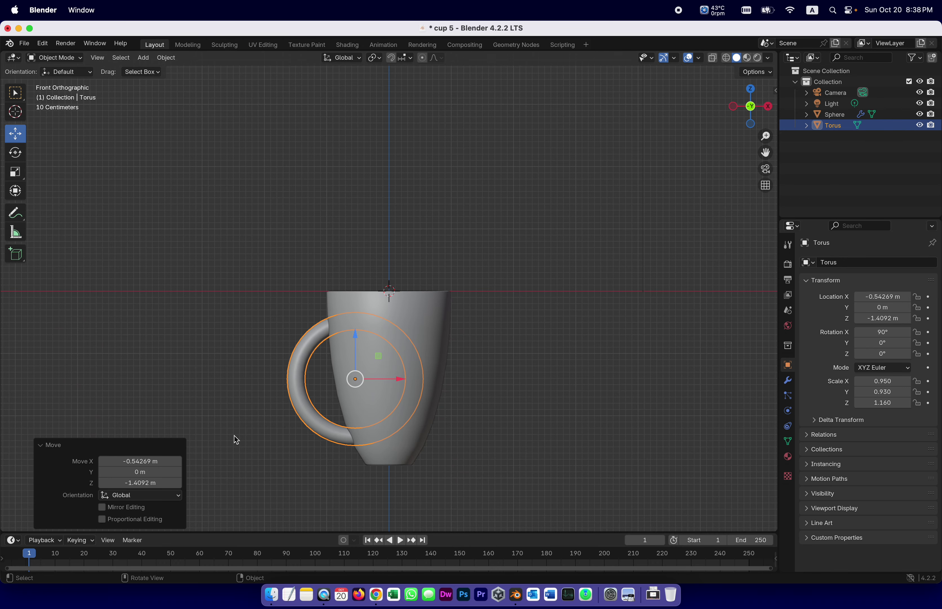
left_click(307, 355)
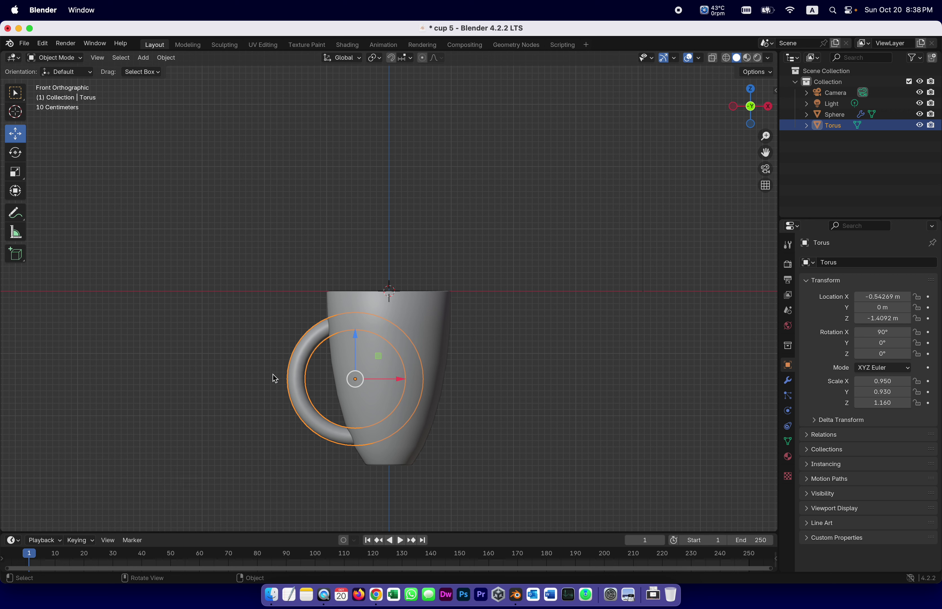
left_click(79, 58)
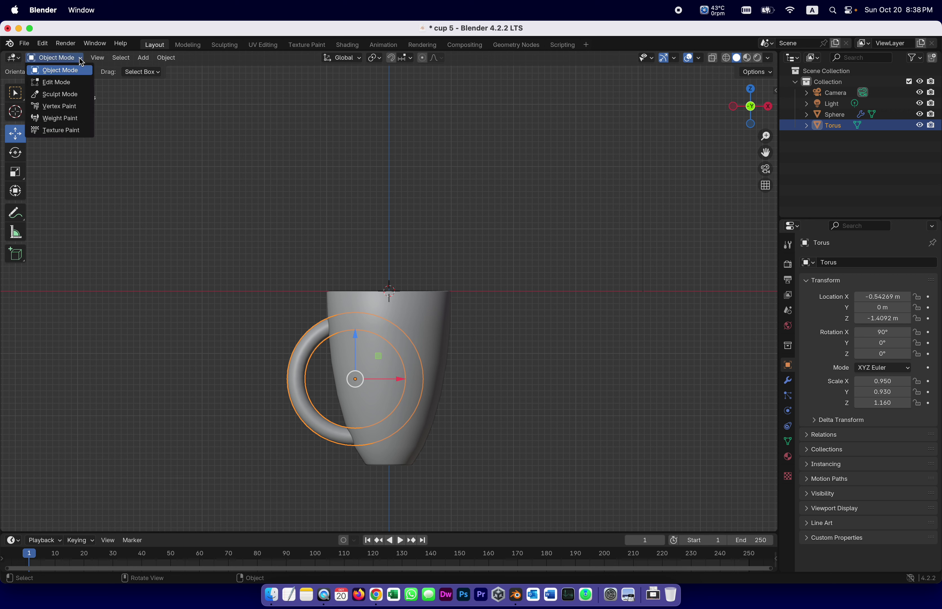
left_click(78, 82)
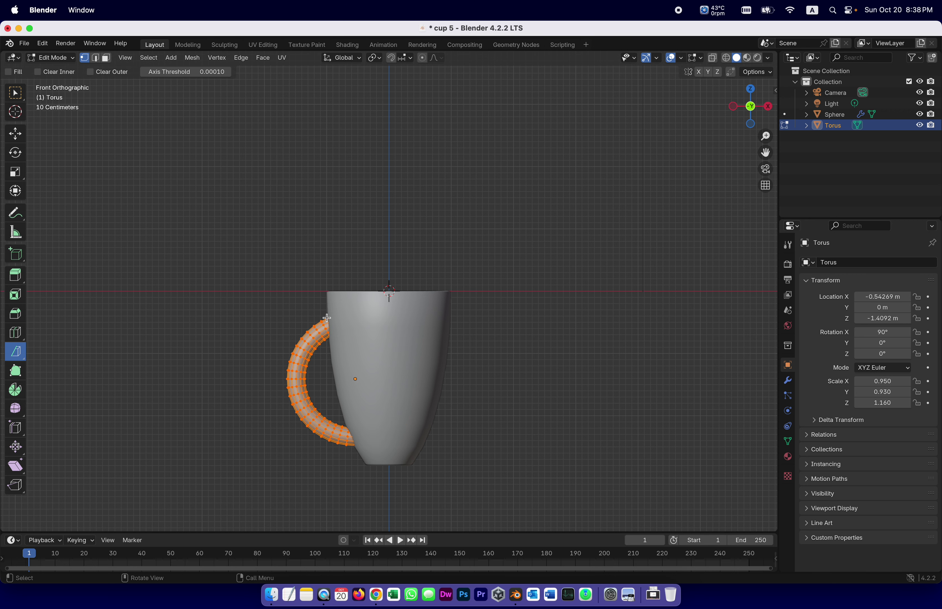
left_click(245, 319)
key("a")
mouse_move(328, 312)
left_mouse_down()
mouse_move(324, 362)
mouse_move(358, 458)
left_mouse_up()
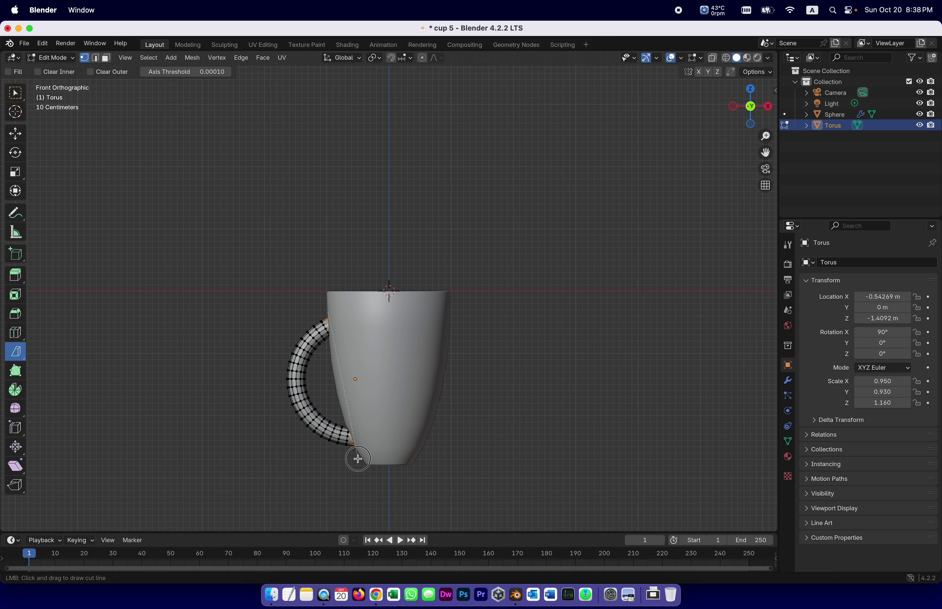
left_click_drag(358, 458, 358, 458)
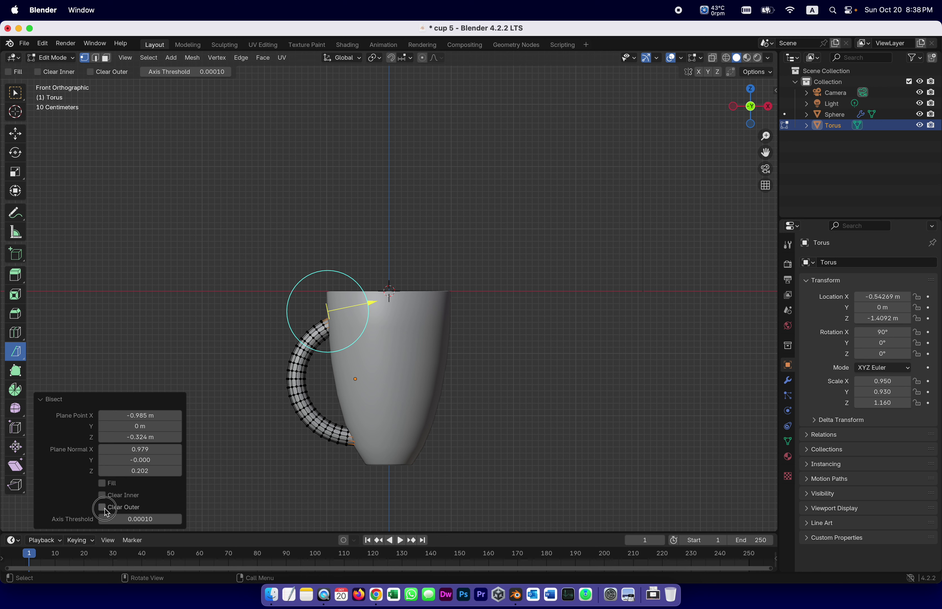
- Clear the outer side of the bisected torus inside the cup and fill the cut ends
left_click(104, 495)
left_click(104, 495)
left_click(102, 507)
left_click_drag(750, 106, 743, 122)
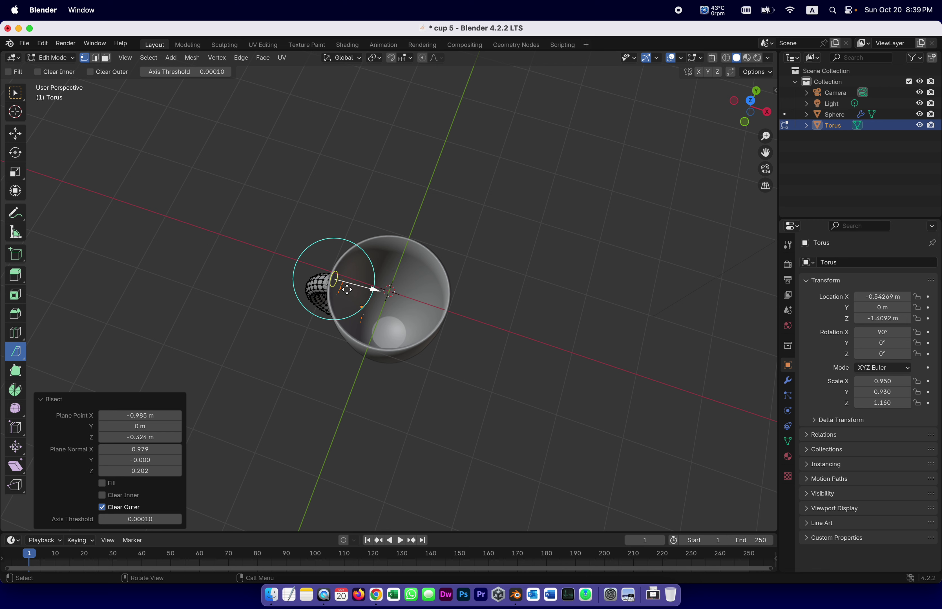
left_click(103, 484)
- Examine the trimmed handle against the cup from the back, right and front orthographic views
key("KP_5")
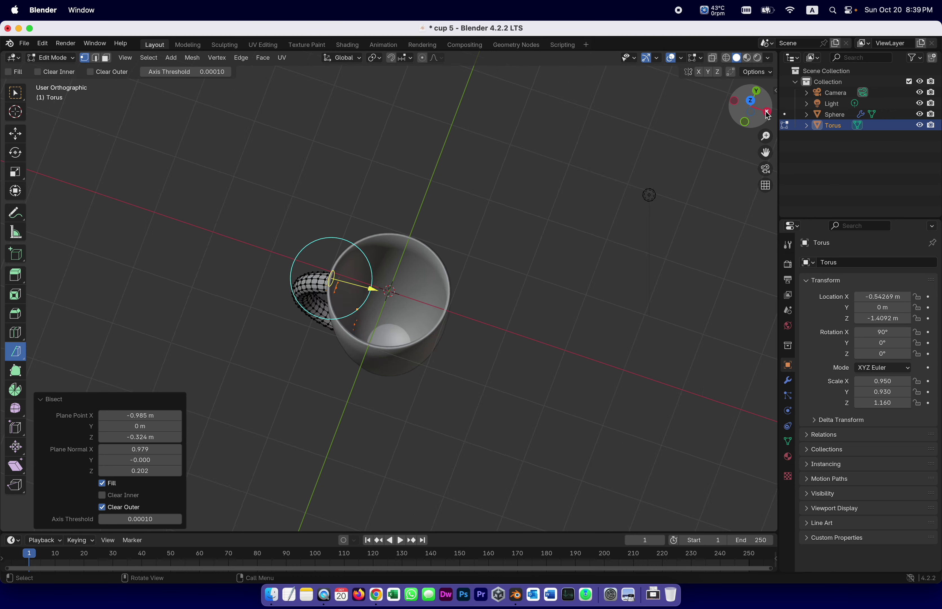
left_click(767, 112)
left_click(767, 107)
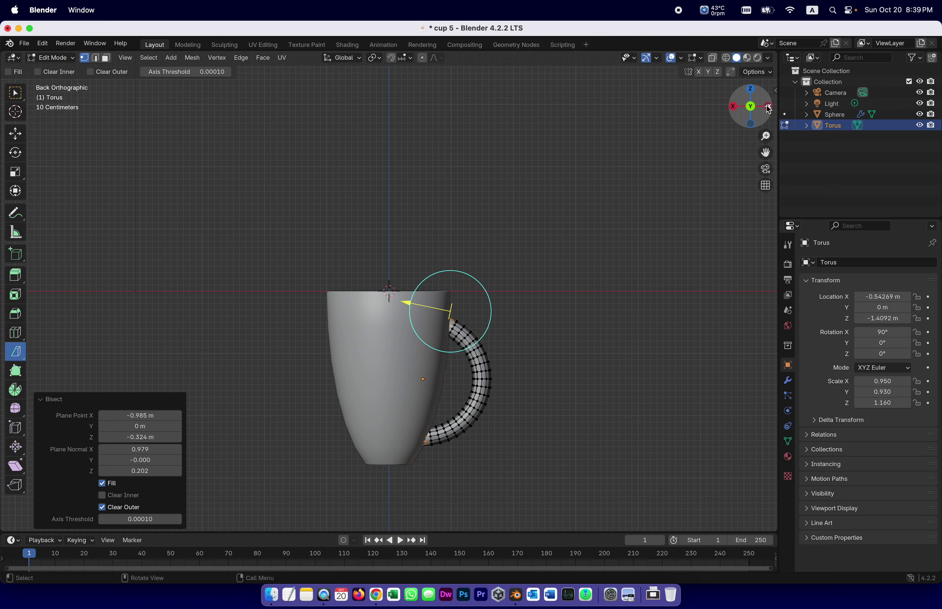
left_click(768, 107)
left_click(768, 107)
left_click(768, 107)
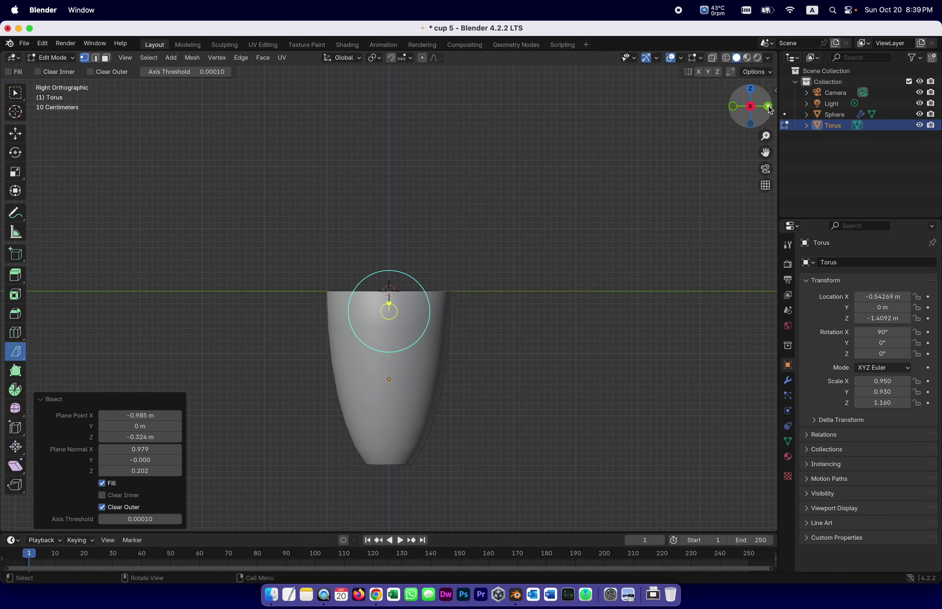
left_click(767, 107)
left_click(768, 107)
left_click(767, 107)
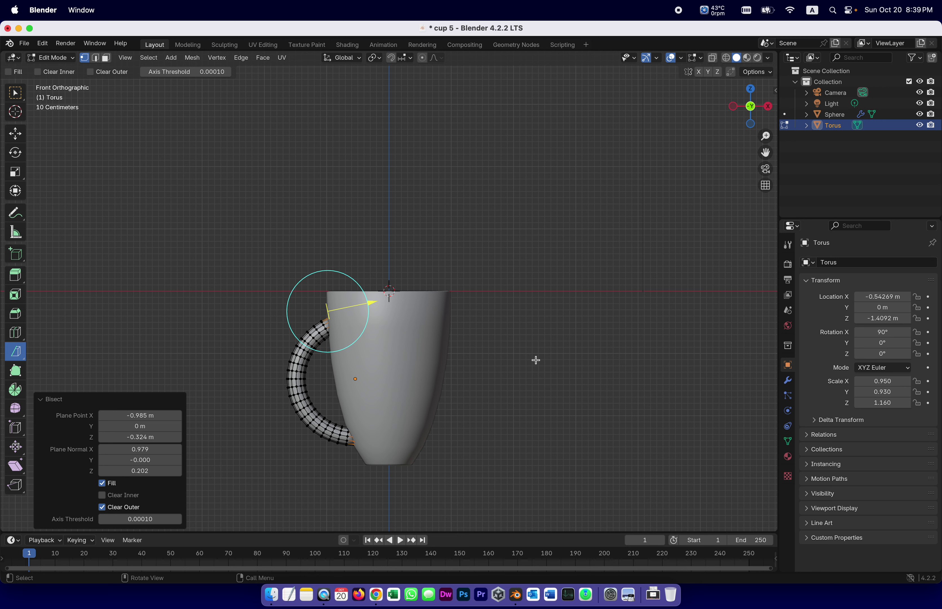
- Return to Object Mode and deselect the handle
left_click(44, 55)
left_click(43, 67)
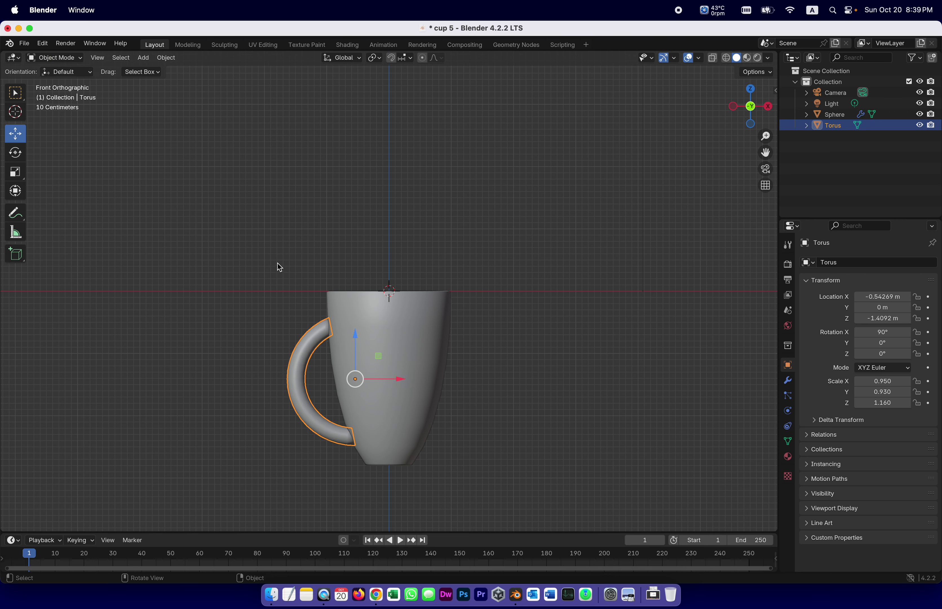
left_click(270, 252)
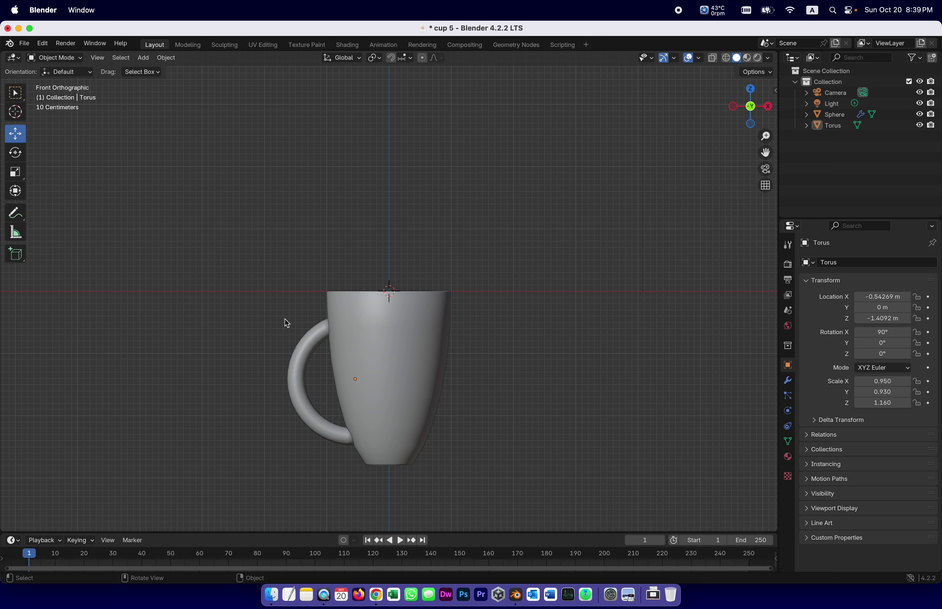
- Apply the Solidify modifier on the cup body
left_click(393, 345)
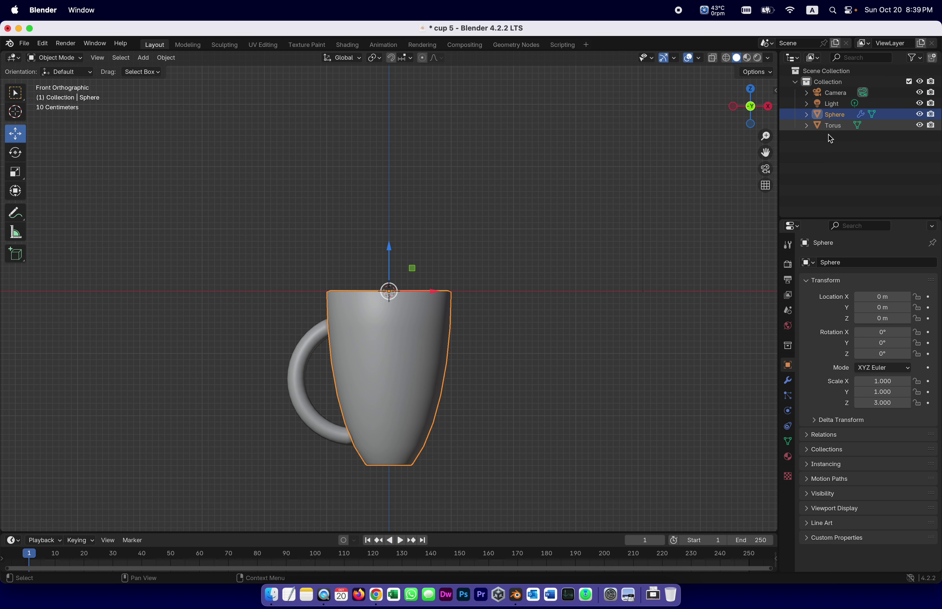
left_click(787, 380)
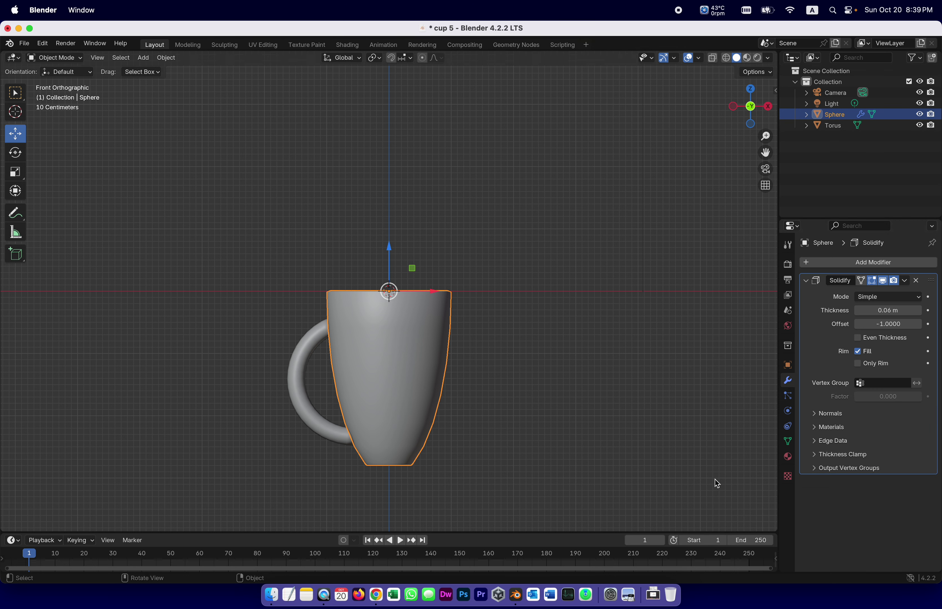
left_click(904, 281)
left_click(899, 291)
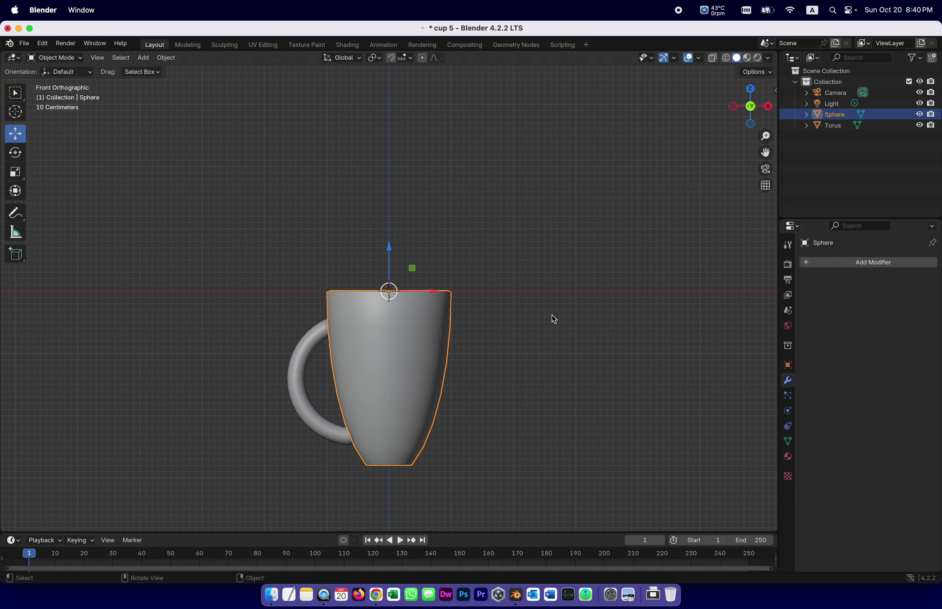
- Add a Boolean modifier to the cup body, set to Union with the Torus handle as its object
left_click(807, 263)
mouse_move(807, 267)
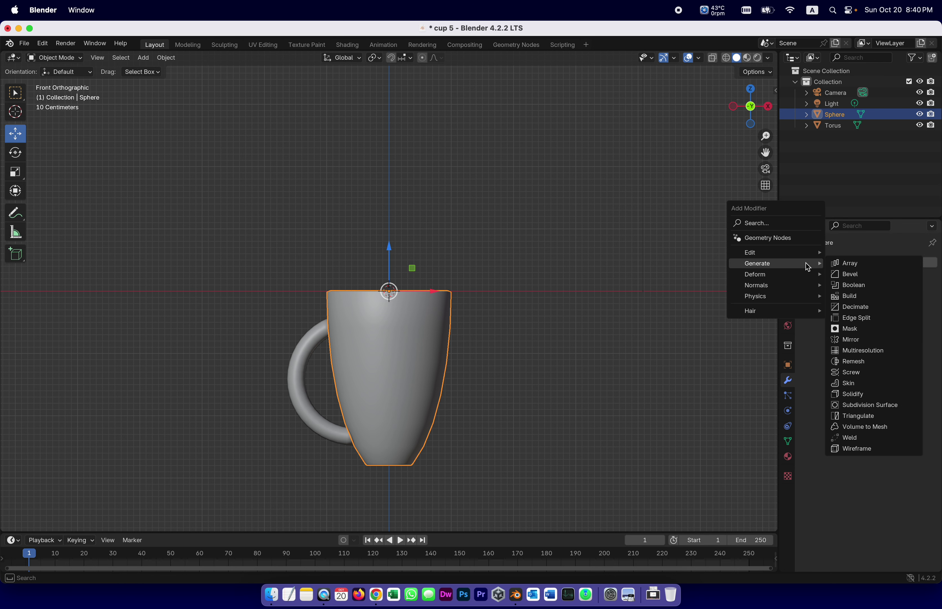
left_click(865, 285)
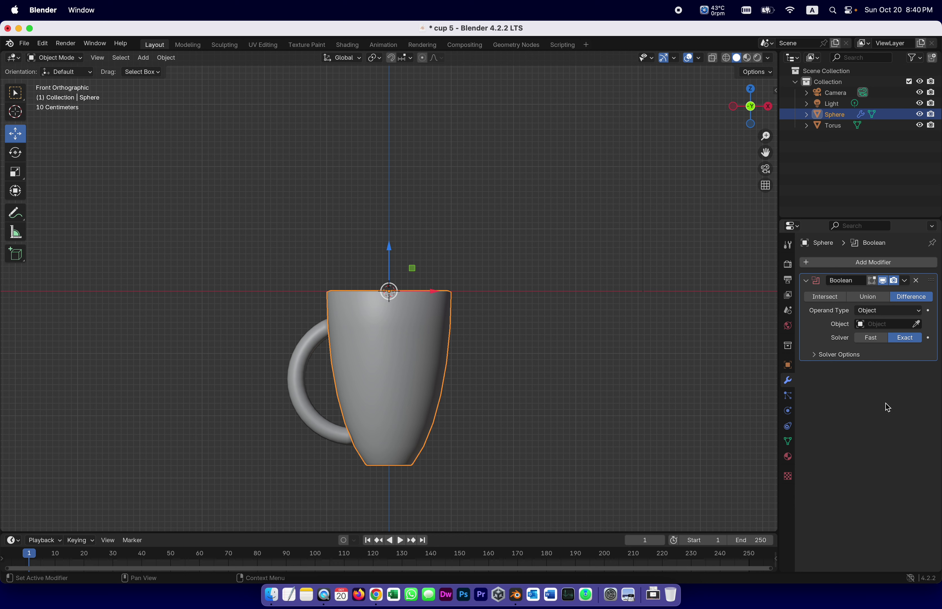
left_click(873, 298)
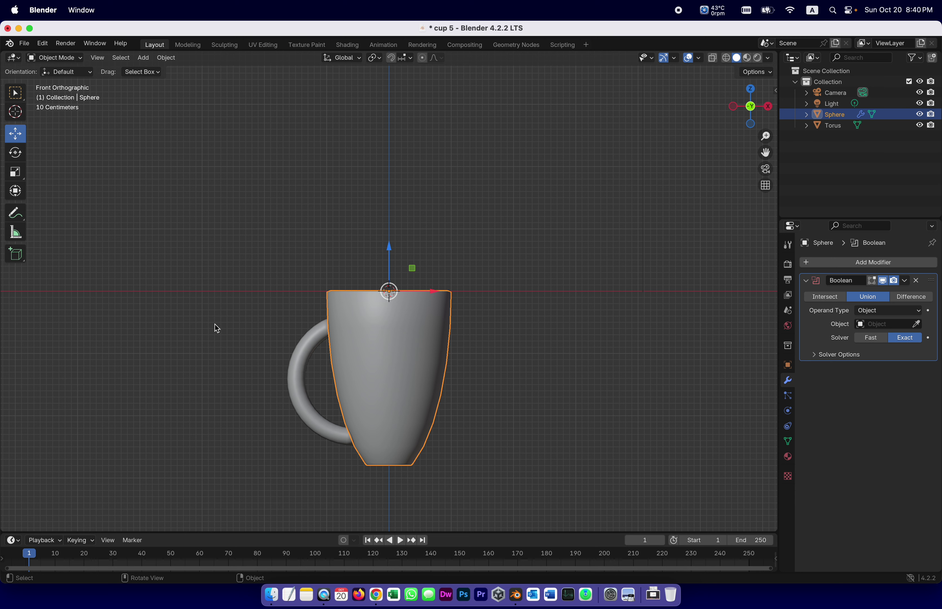
left_click(917, 324)
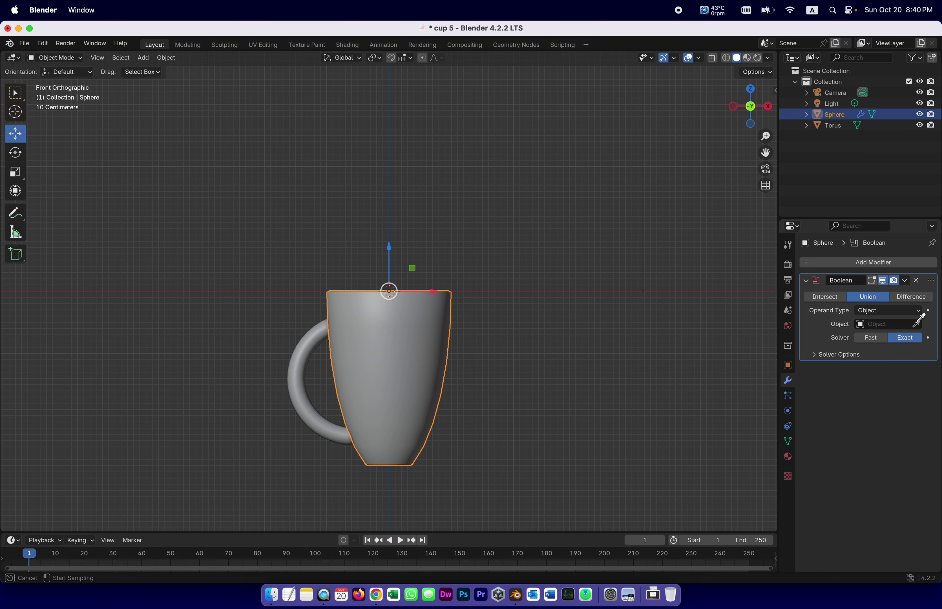
left_click(834, 126)
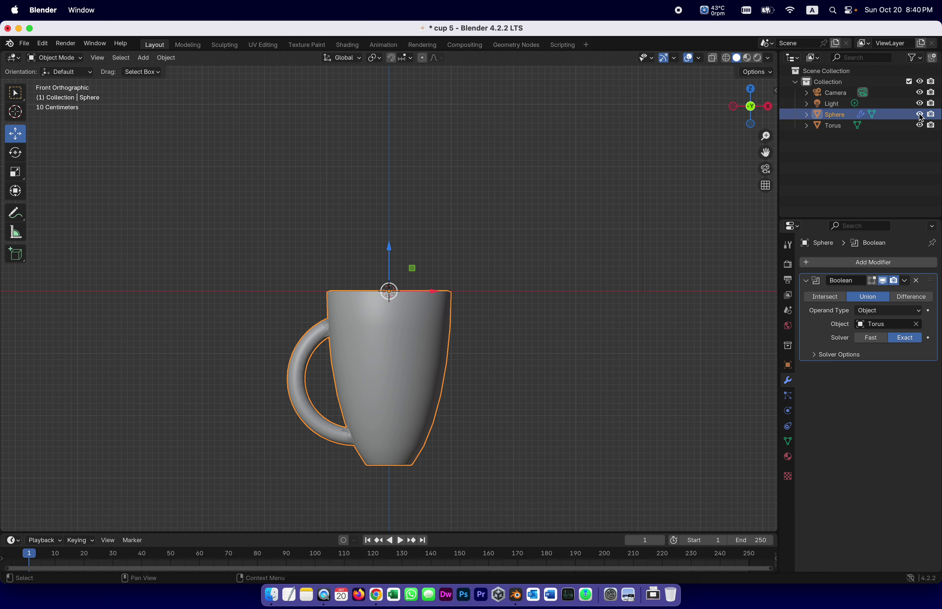
- Hide the original Torus in the viewport and apply the Boolean modifier on the cup
left_click(920, 126)
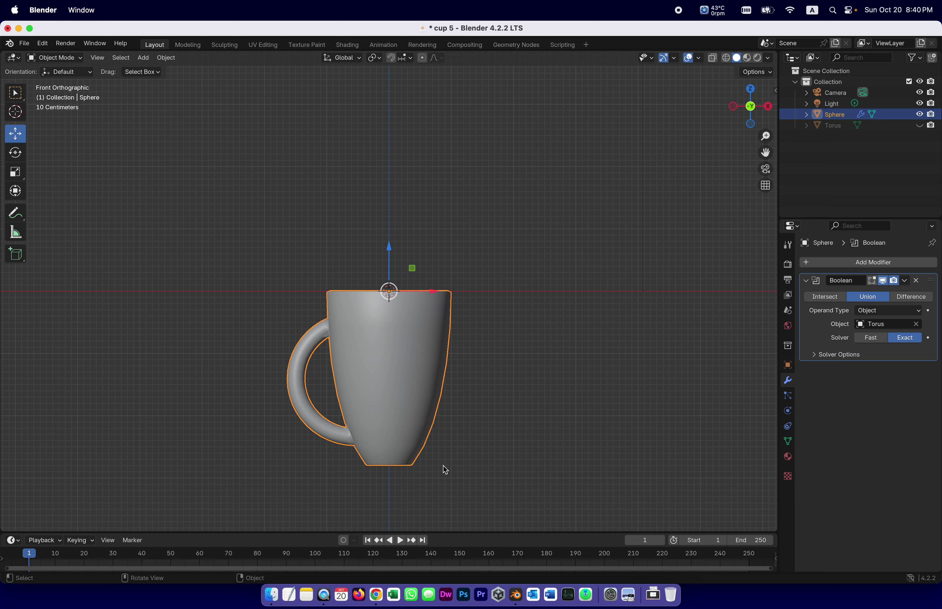
left_click(905, 280)
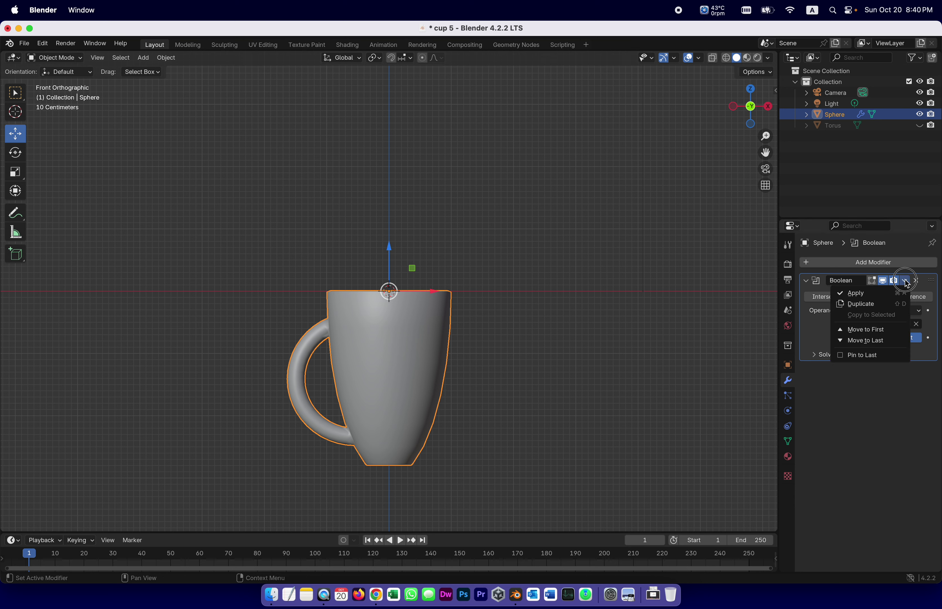
left_click(886, 293)
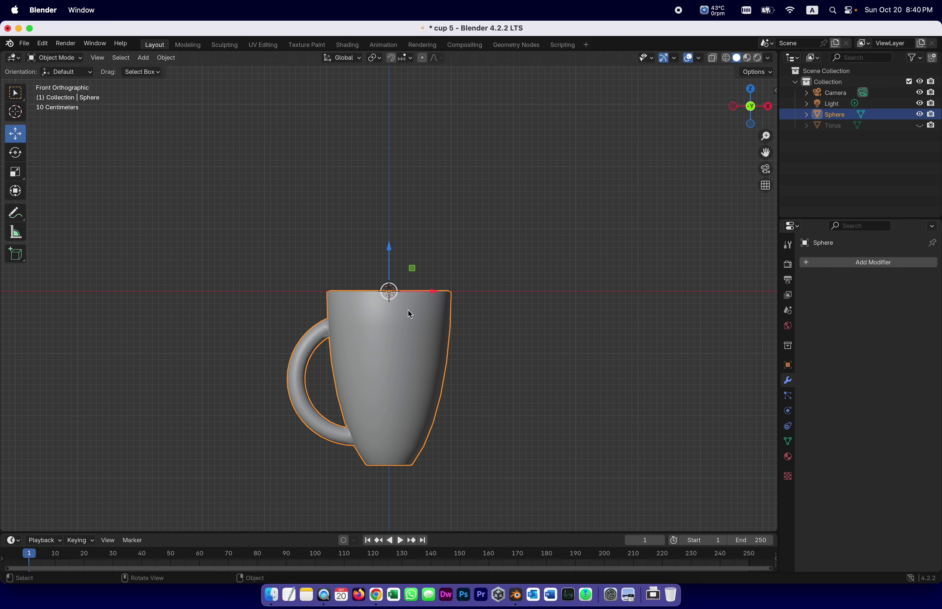
- Delete the hidden original Torus object from the scene
left_click(831, 126)
right_click(831, 126)
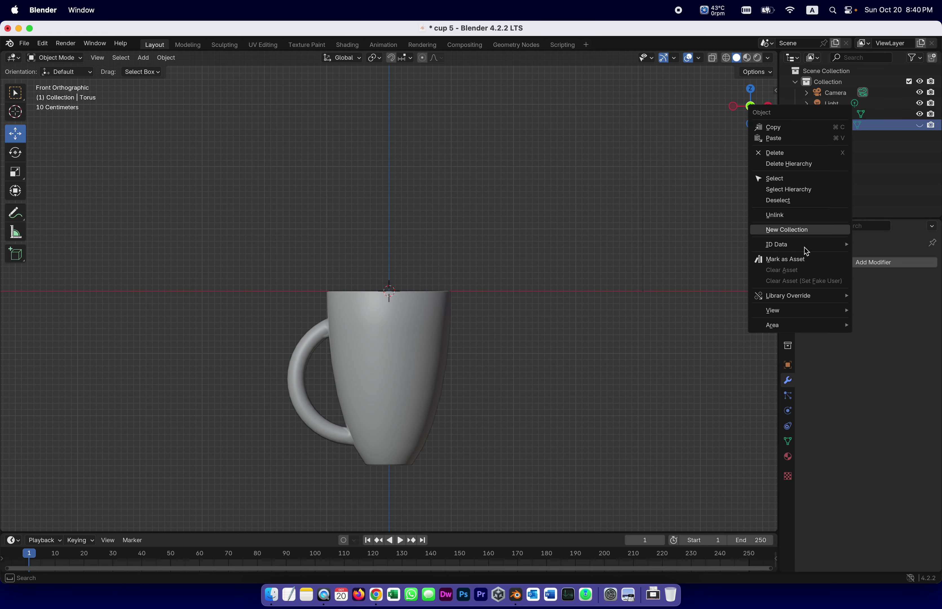
left_click(789, 153)
- Apply Shade Smooth to the joined cup and handle
mouse_move(749, 106)
left_mouse_down()
mouse_move(762, 101)
mouse_move(761, 116)
mouse_move(748, 95)
mouse_move(740, 103)
mouse_move(748, 101)
left_mouse_up()
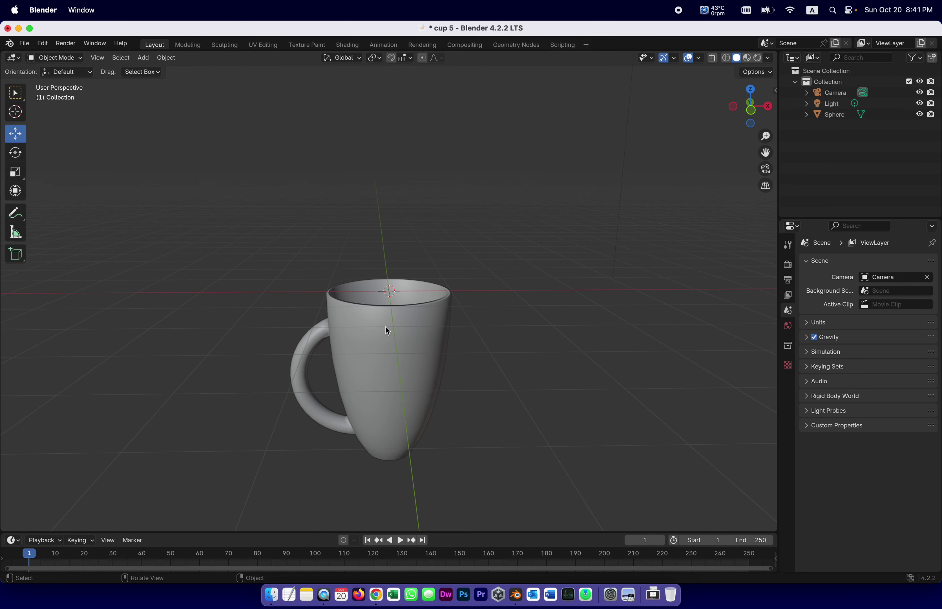
left_click(379, 335)
right_click(381, 341)
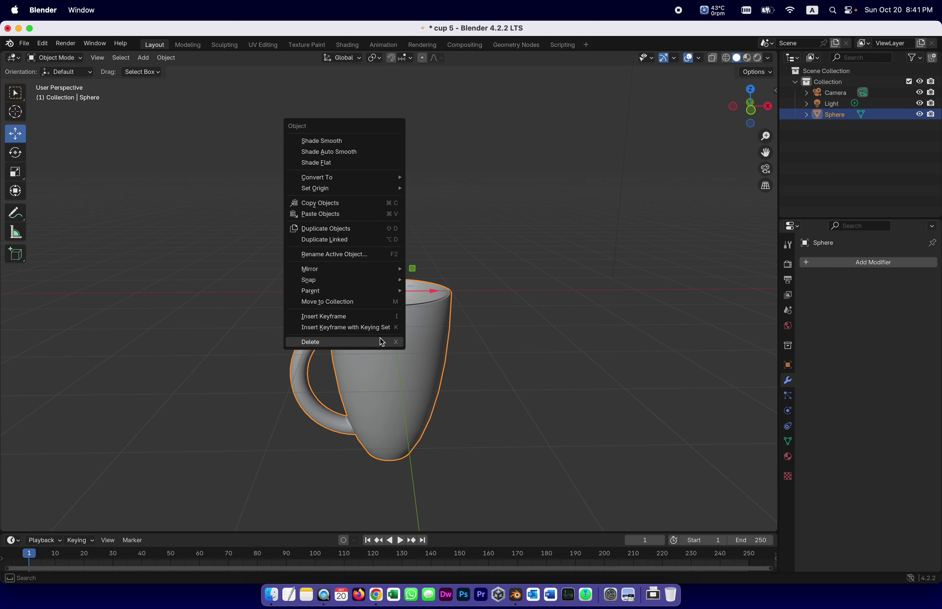
left_click(343, 143)
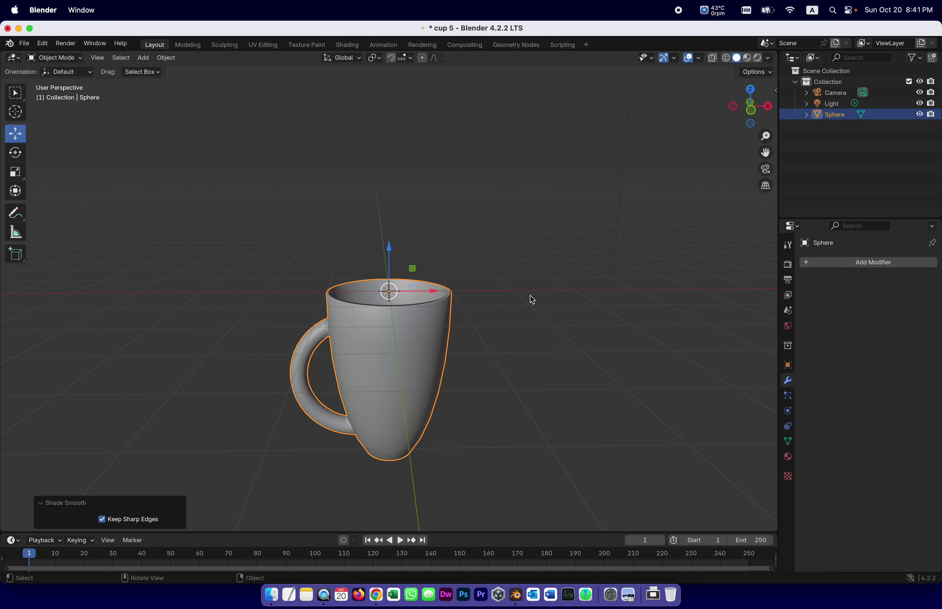
- In the right orthographic view, add a UV sphere and raise it about 1.61 m along Z above the cup
left_click(767, 105)
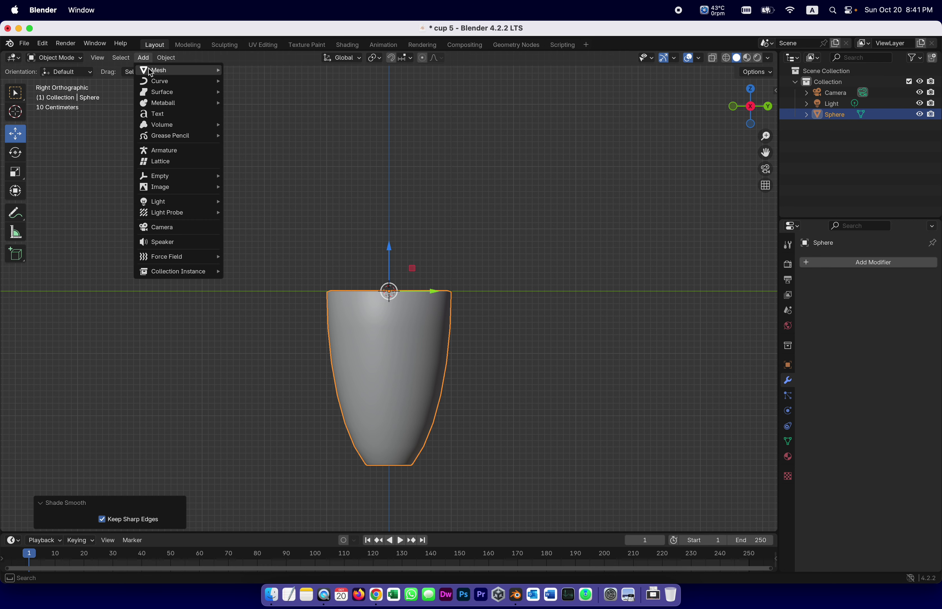
mouse_move(159, 70)
left_click(258, 103)
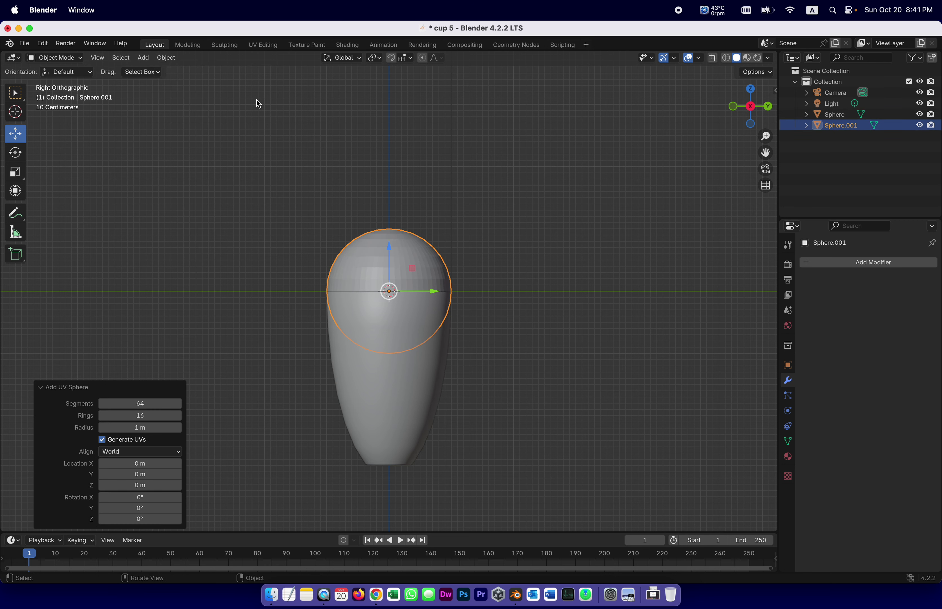
left_click_drag(390, 254, 395, 144)
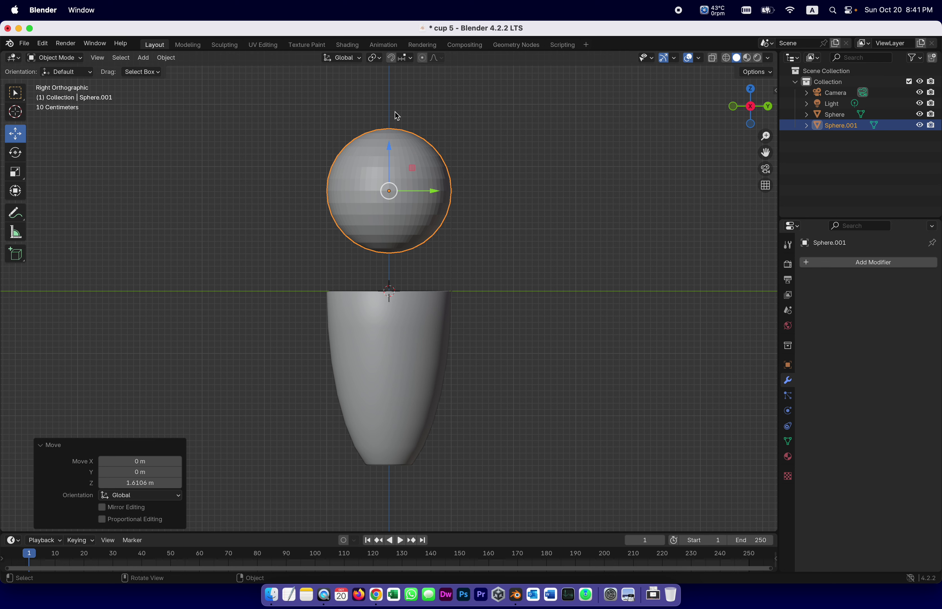
- Bisect the new sphere in Edit Mode with a horizontal cut at about Z 1.09 m and clear the outer part above it
left_click(67, 60)
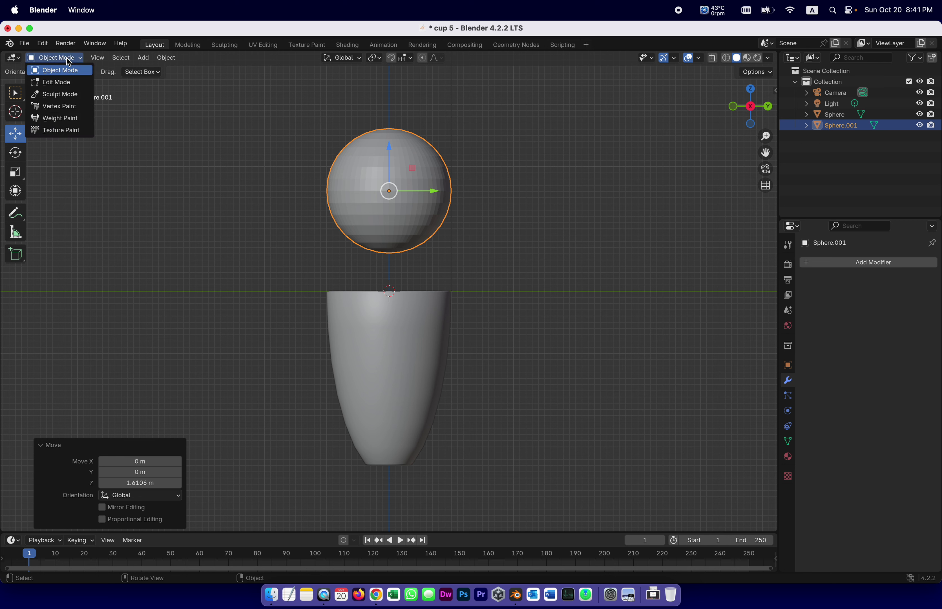
left_click(60, 82)
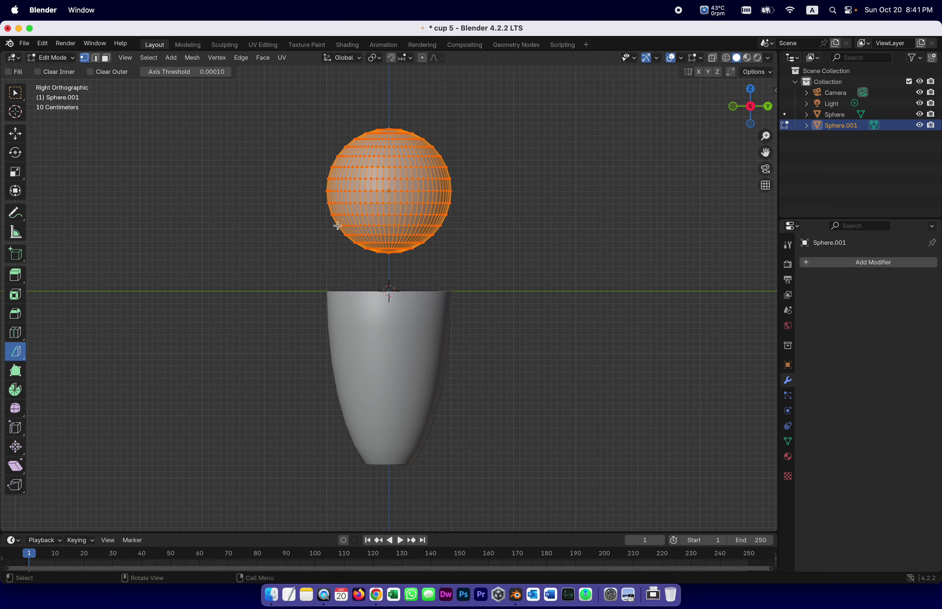
left_click_drag(15, 351, 62, 379)
left_click_drag(315, 223, 464, 224)
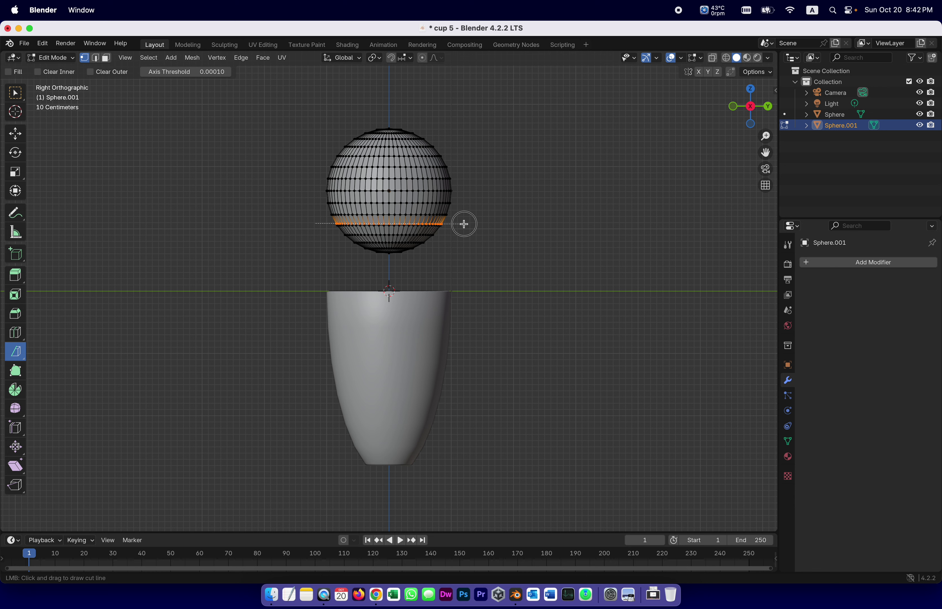
mouse_move(463, 224)
left_mouse_down()
mouse_move(471, 194)
mouse_move(467, 222)
left_mouse_up()
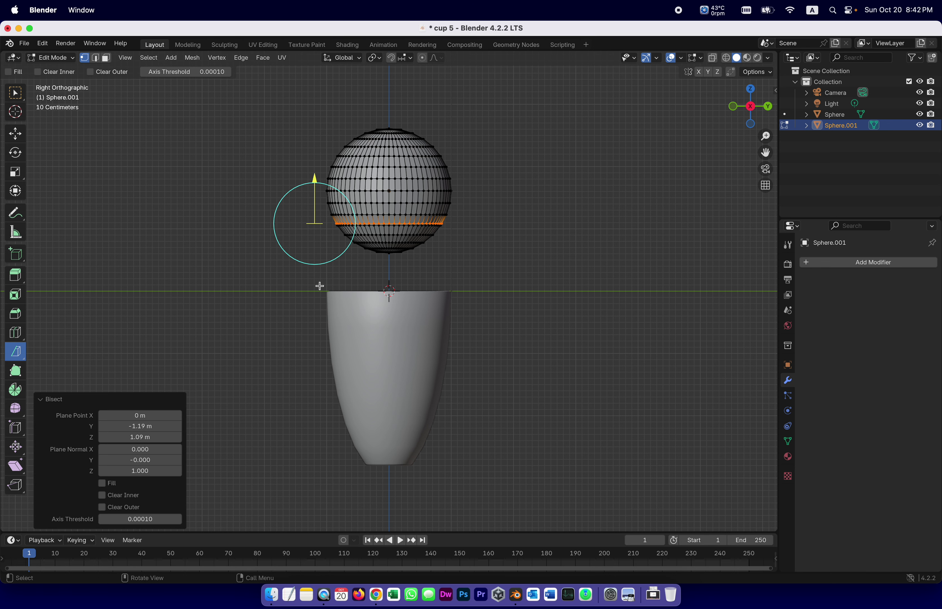
left_click(102, 507)
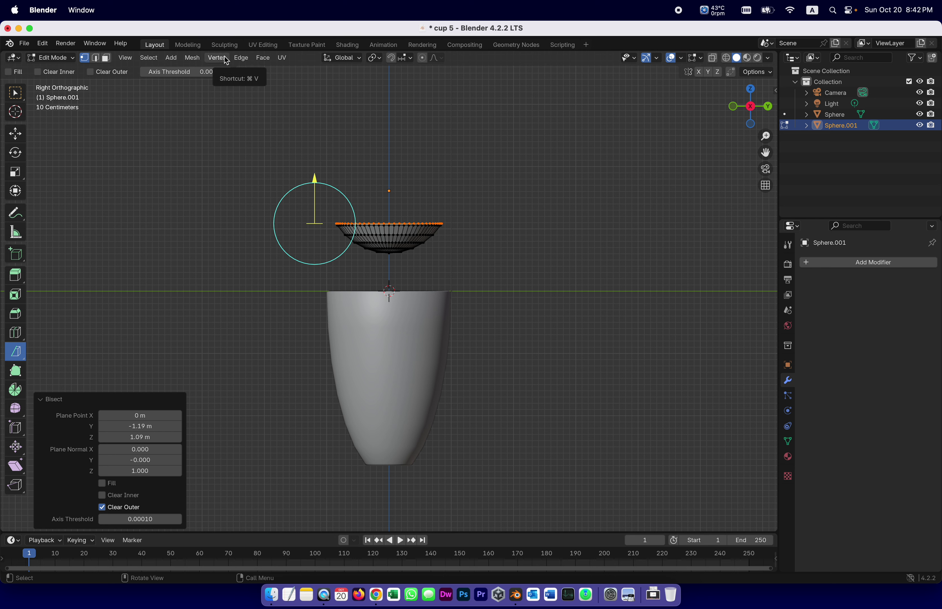
- Bisect the whole remaining bowl horizontally at about Z 0.9 m, clearing the inner part below and filling the cut
key("a")
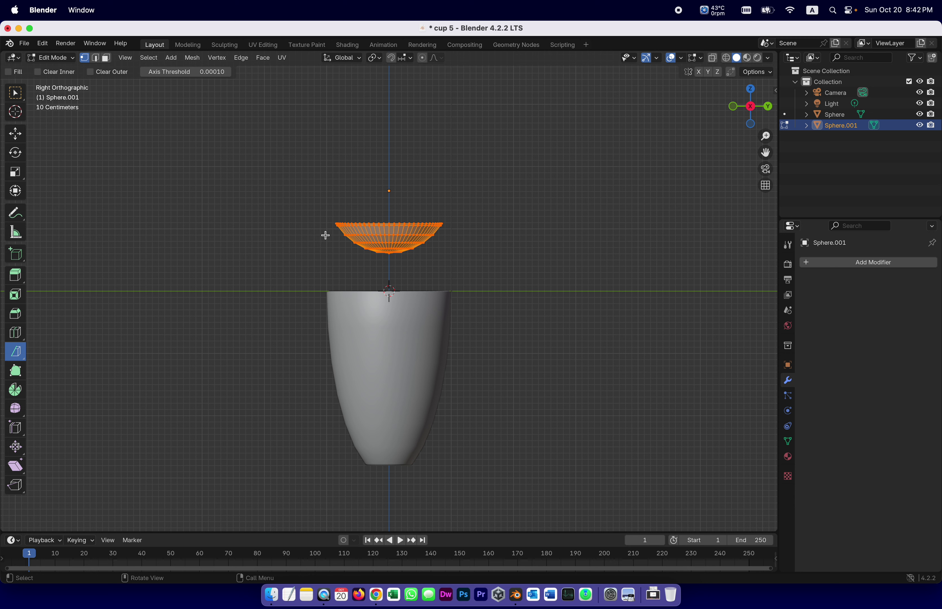
left_click_drag(326, 234, 529, 233)
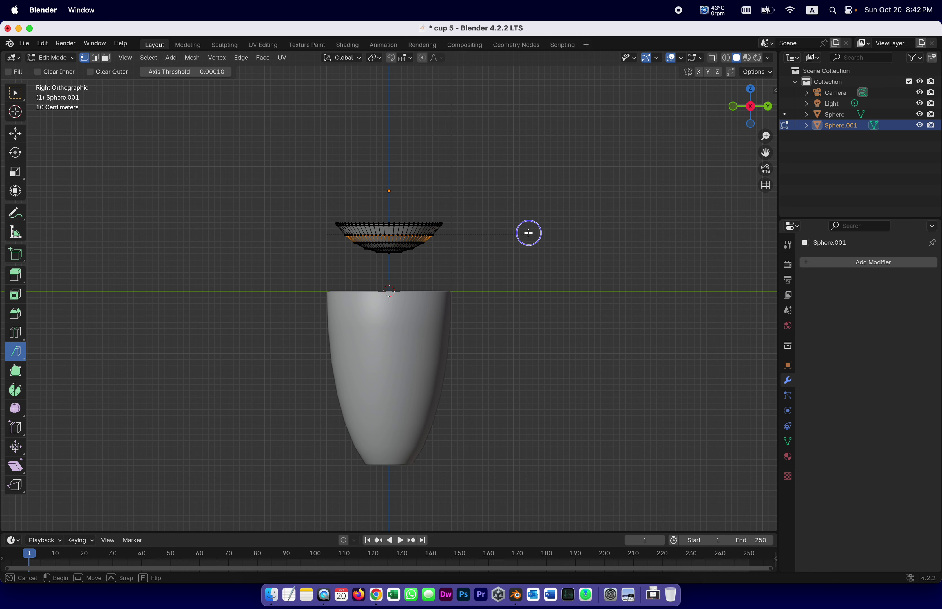
left_click_drag(529, 233, 528, 234)
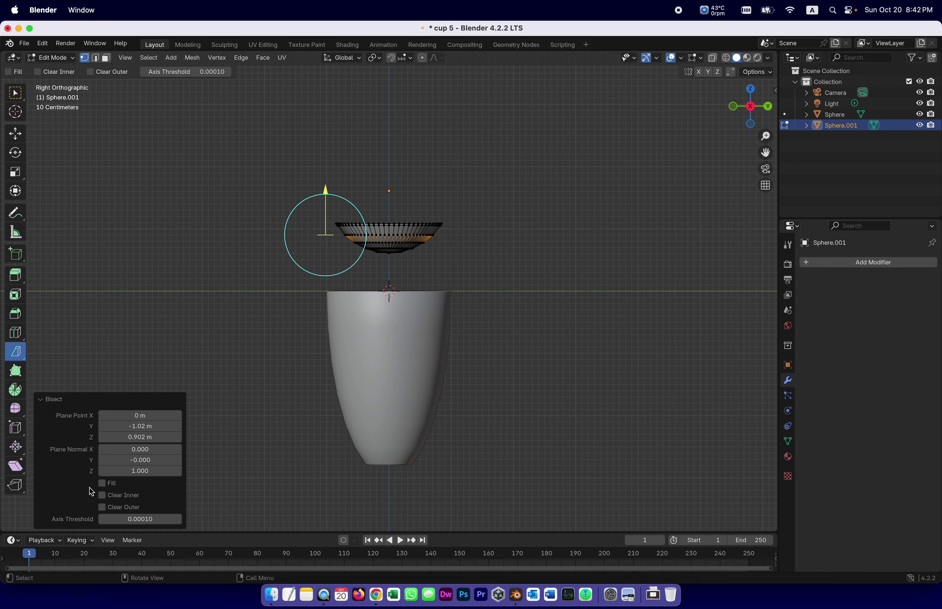
left_click(102, 495)
left_click(102, 484)
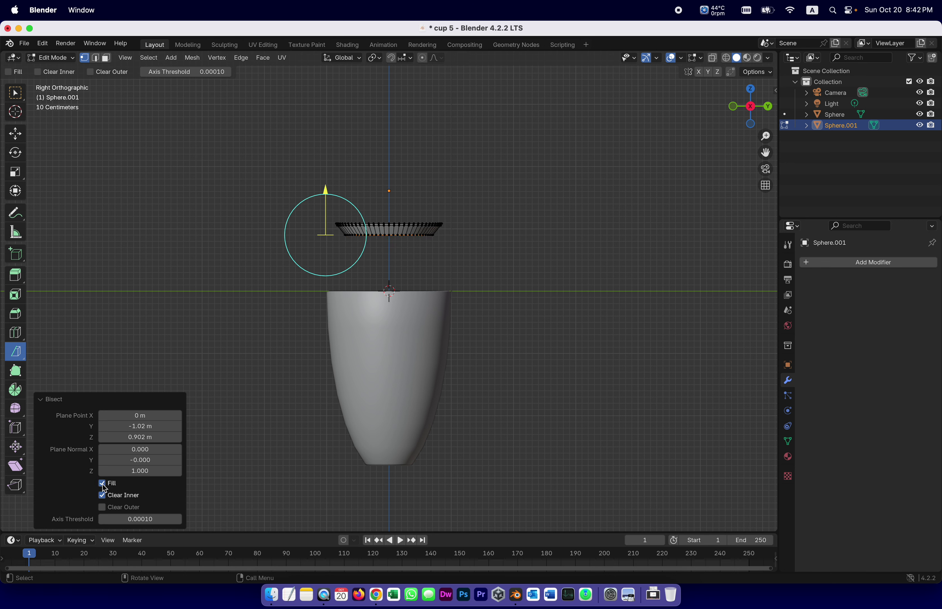
- Return to Object Mode and apply Shade Smooth to the saucer shape above the cup
mouse_move(749, 109)
left_mouse_down()
mouse_move(750, 131)
mouse_move(759, 117)
mouse_move(752, 125)
mouse_move(751, 112)
left_mouse_up()
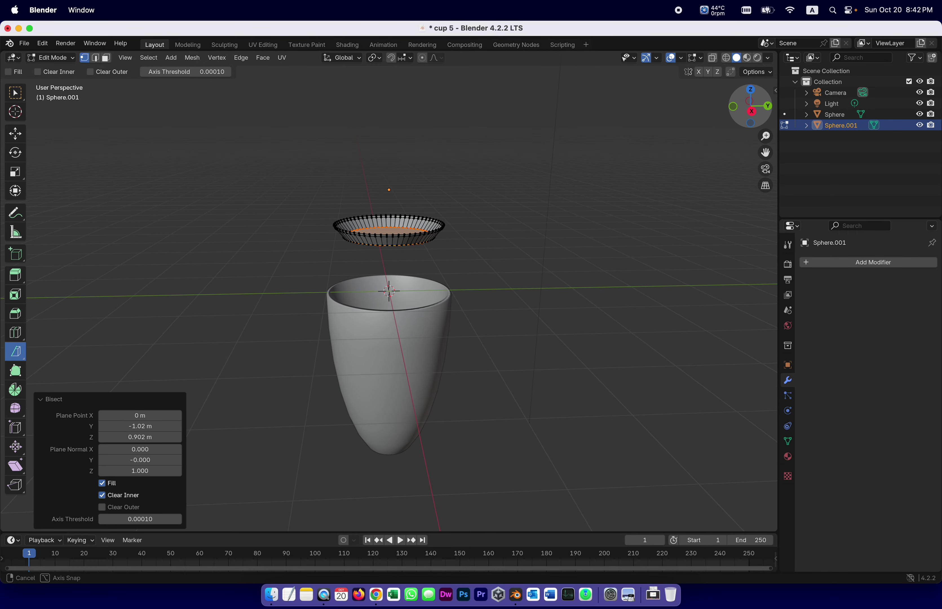
left_click_drag(751, 113, 751, 112)
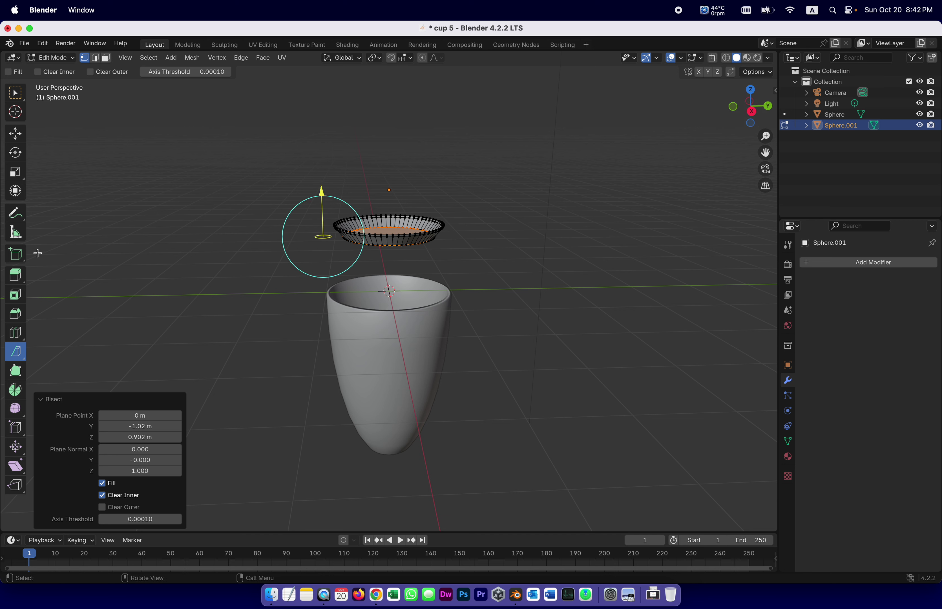
left_click(59, 57)
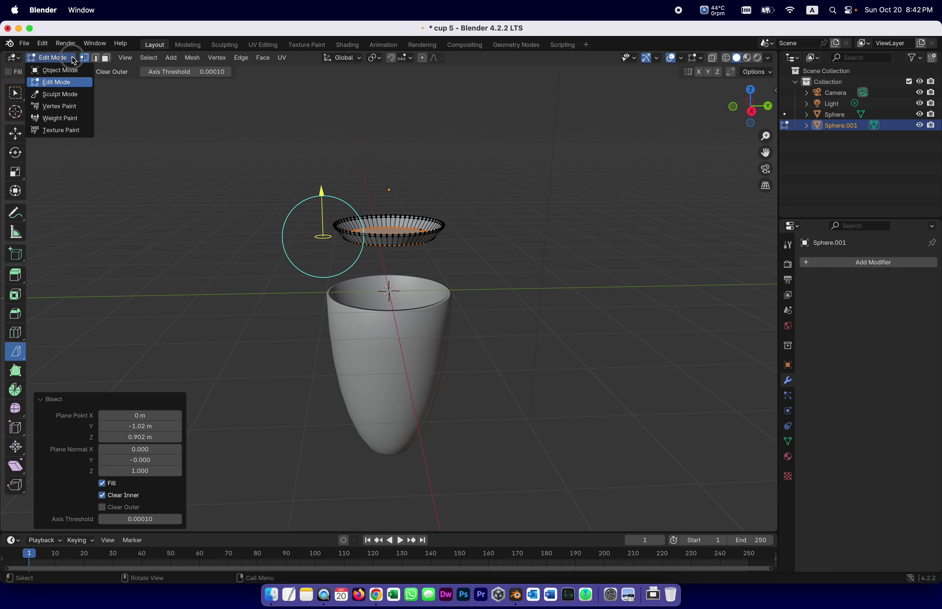
left_click(67, 72)
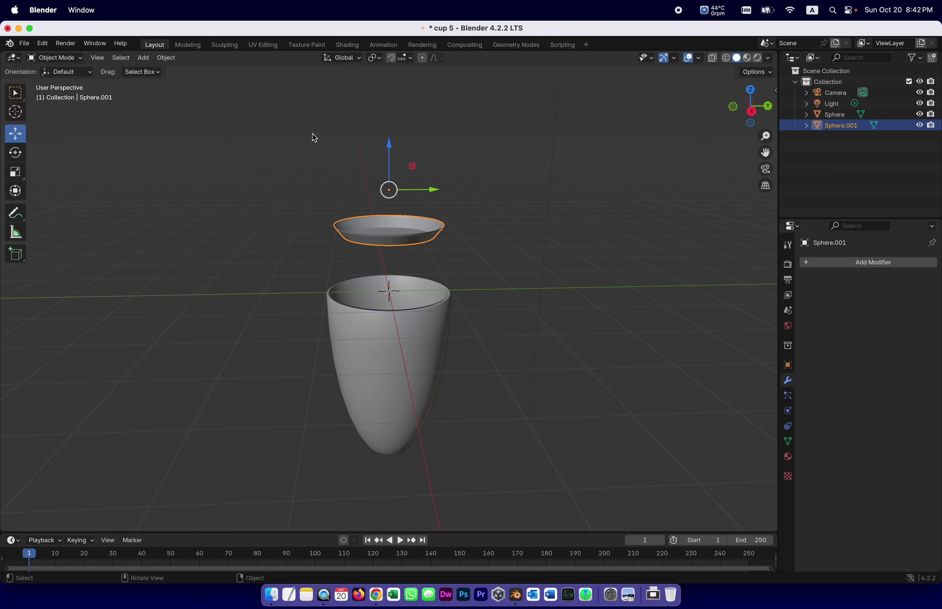
right_click(392, 230)
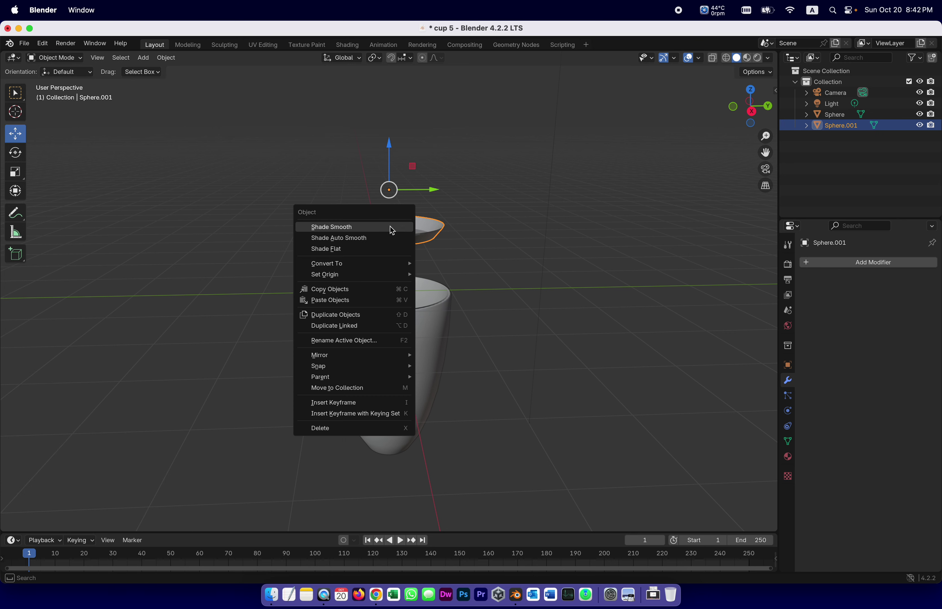
left_click(392, 229)
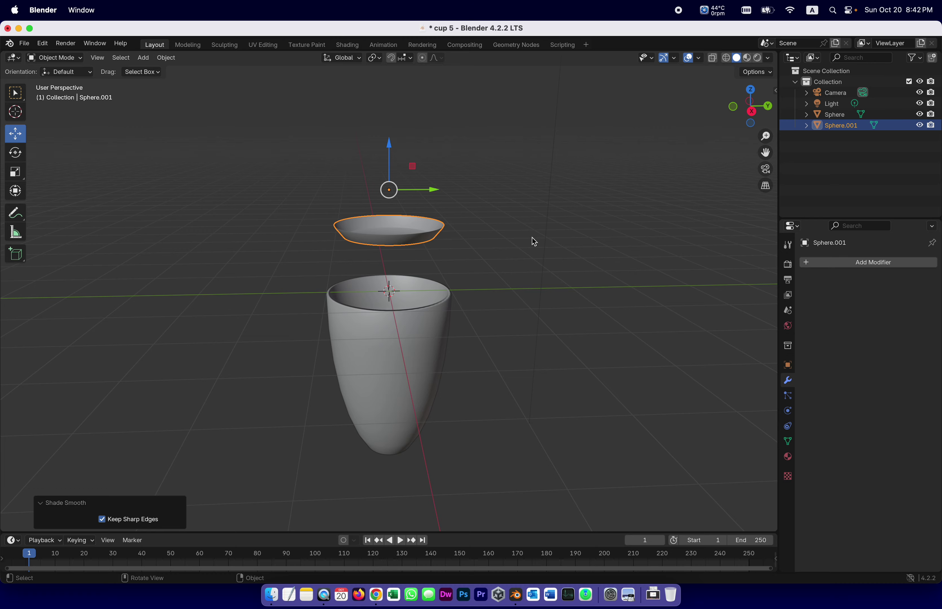
- Set the saucer's X and Y scale to 2, checking it in the back orthographic view
left_click(767, 106)
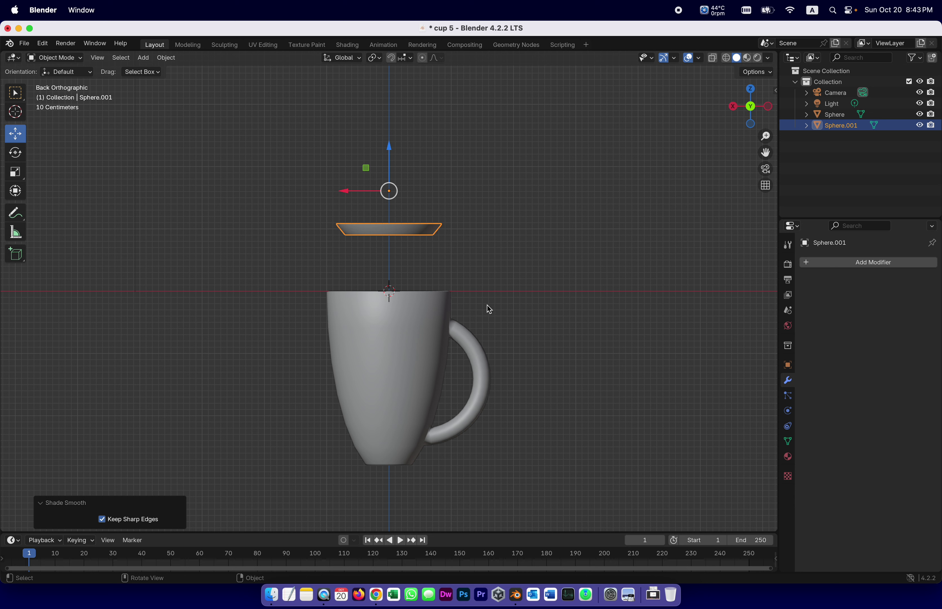
left_click(787, 365)
left_click(882, 381)
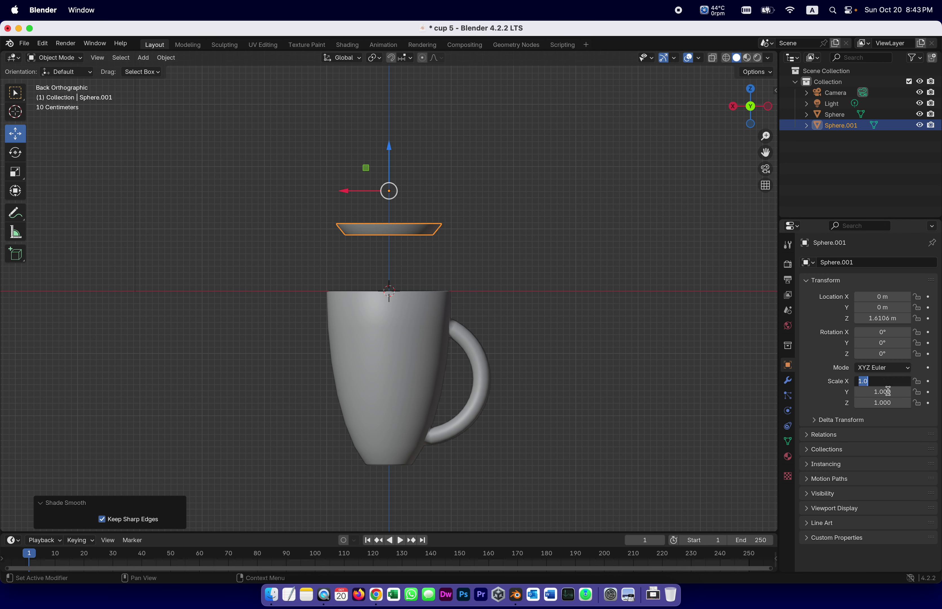
type("1.0")
key("super+a")
type("2")
key("Return")
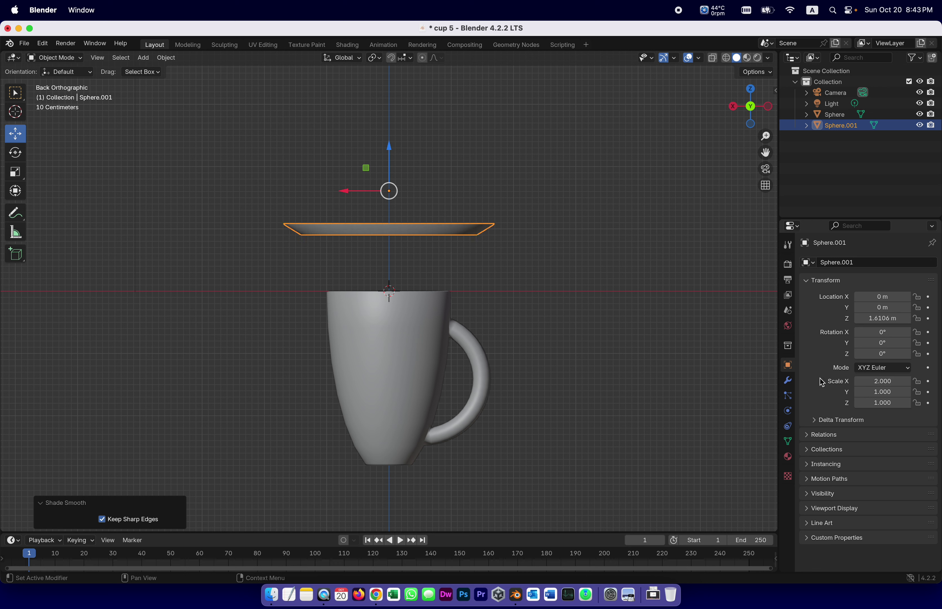
left_click(881, 393)
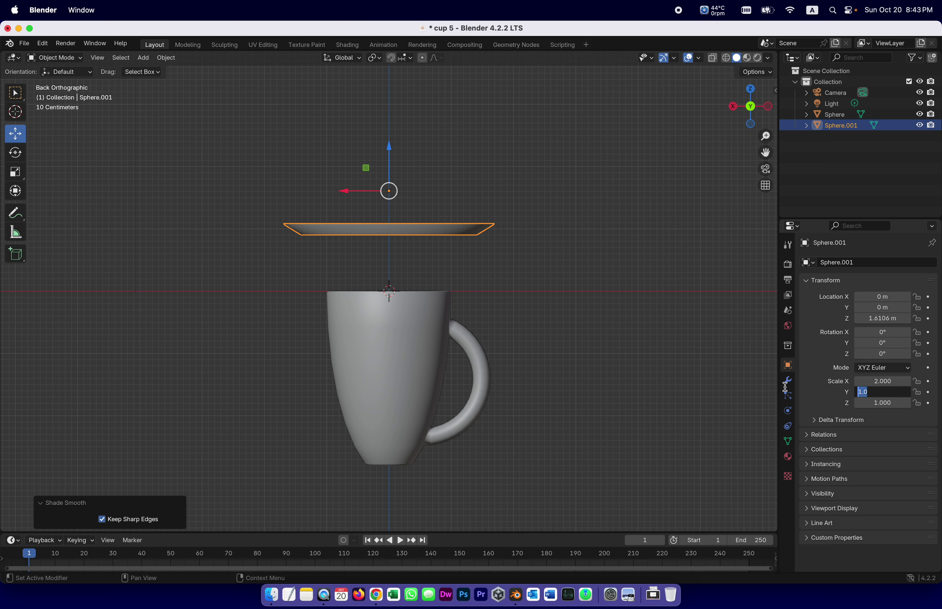
type("2")
key("Return")
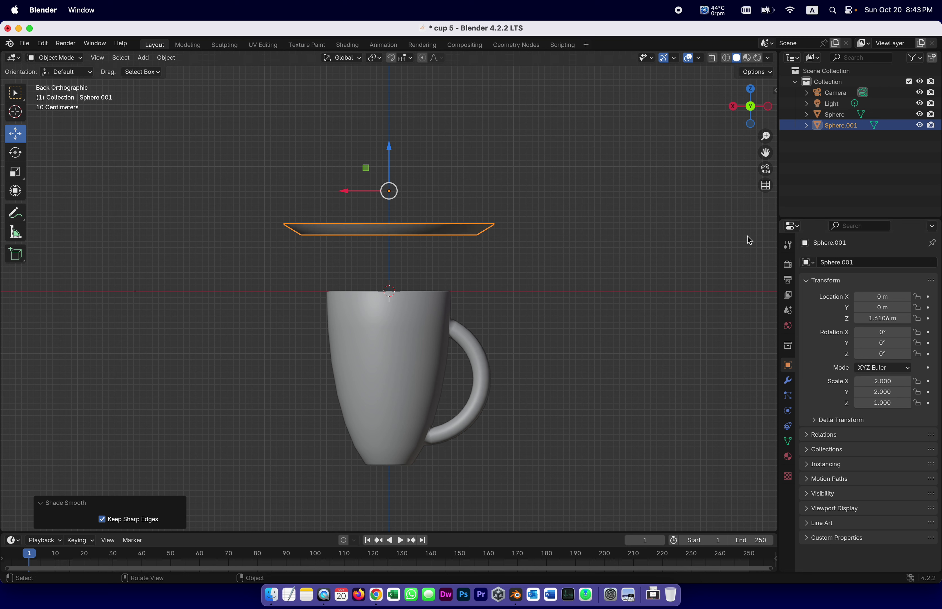
- Flatten the saucer above the cup by lowering its Z scale to 0.62
mouse_move(748, 101)
left_mouse_down()
mouse_move(749, 123)
mouse_move(748, 97)
mouse_move(748, 109)
left_mouse_up()
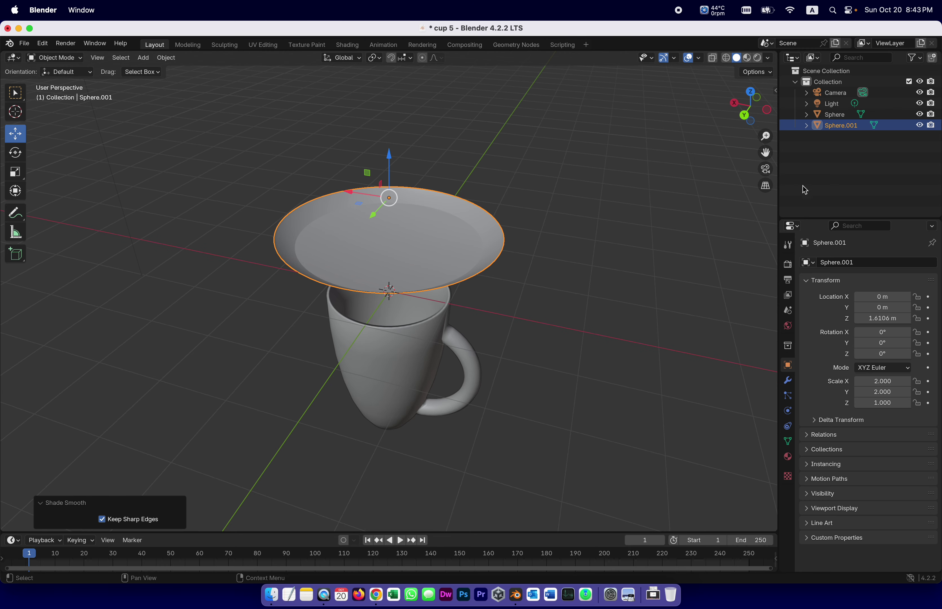
left_click(857, 403)
left_click(857, 403)
left_click(857, 403)
left_click(857, 402)
left_click(857, 403)
left_click(857, 403)
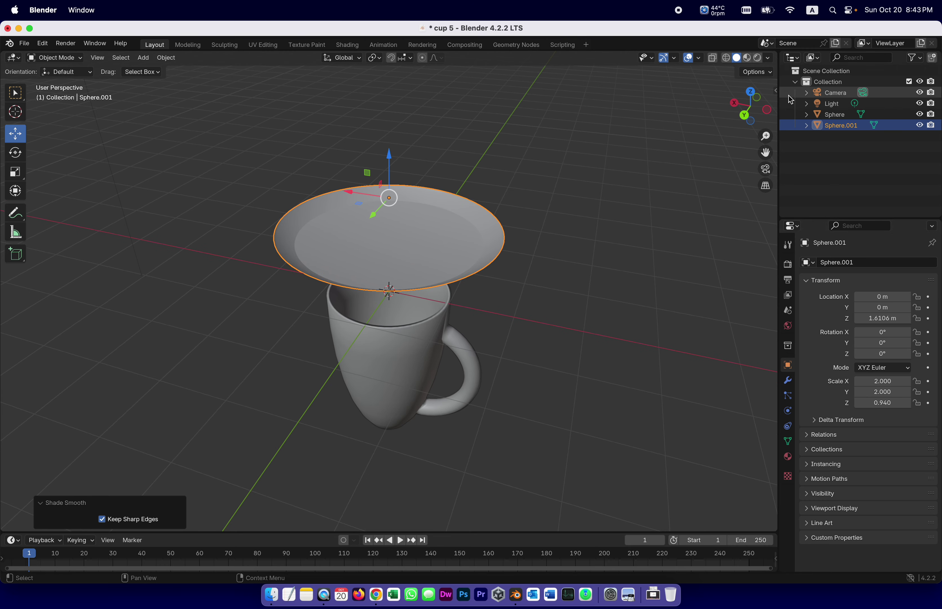
left_click(766, 109)
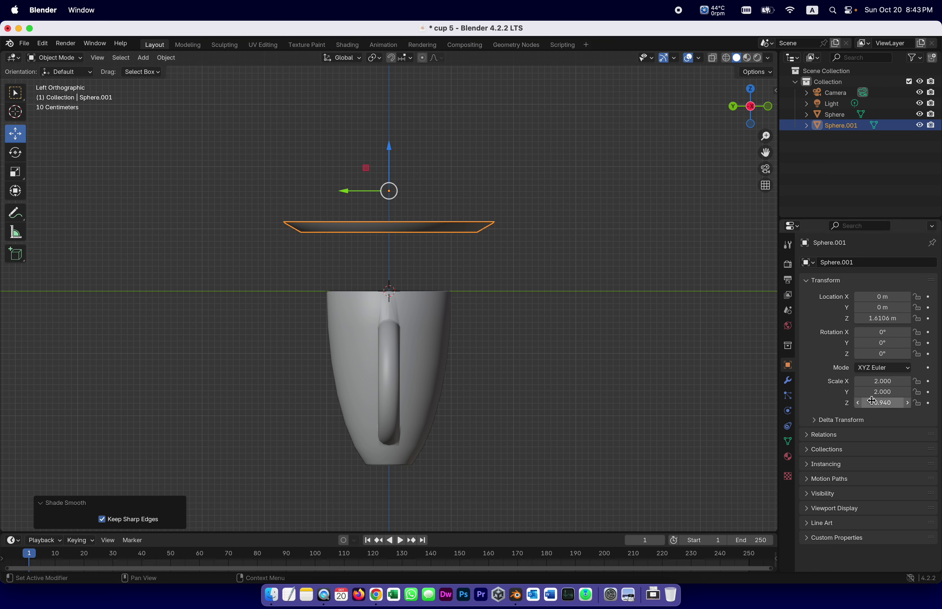
left_click(857, 403)
left_click(857, 403)
left_click(857, 403)
left_click(857, 403)
left_click(857, 403)
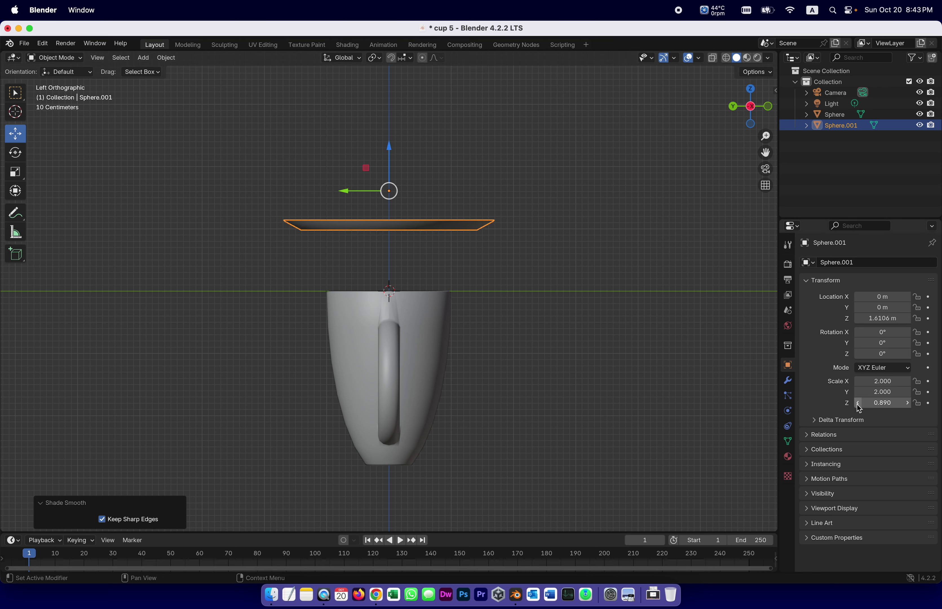
left_click(857, 403)
left_click(857, 403)
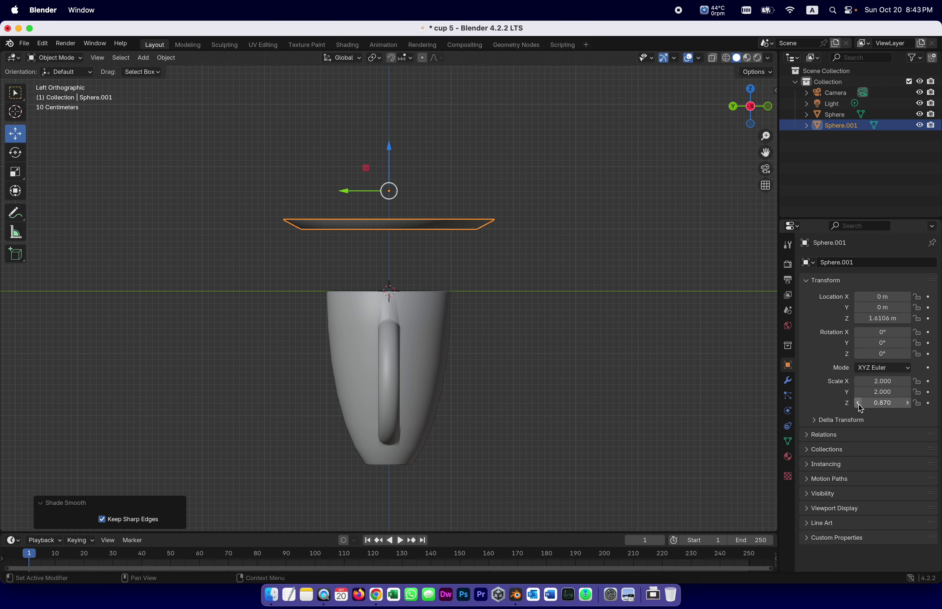
left_click(857, 403)
left_click(857, 403)
left_click(857, 403)
left_click(857, 402)
left_click(857, 403)
left_click(858, 403)
left_click(858, 403)
left_click(857, 403)
left_click(857, 403)
left_click(857, 403)
left_click(857, 403)
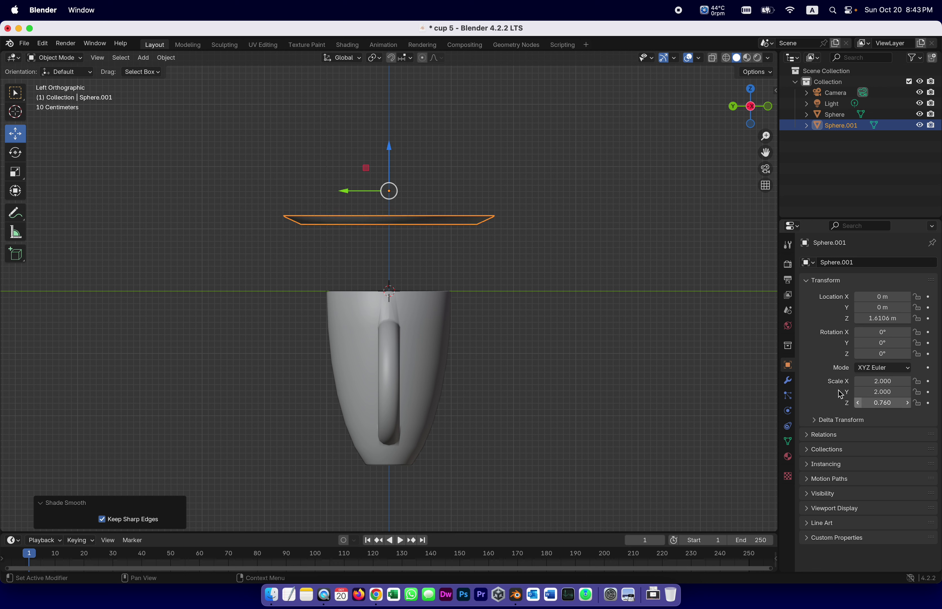
left_click(857, 403)
left_click(857, 403)
left_click(858, 403)
left_click(857, 403)
left_click(857, 403)
left_click(857, 403)
left_click(858, 403)
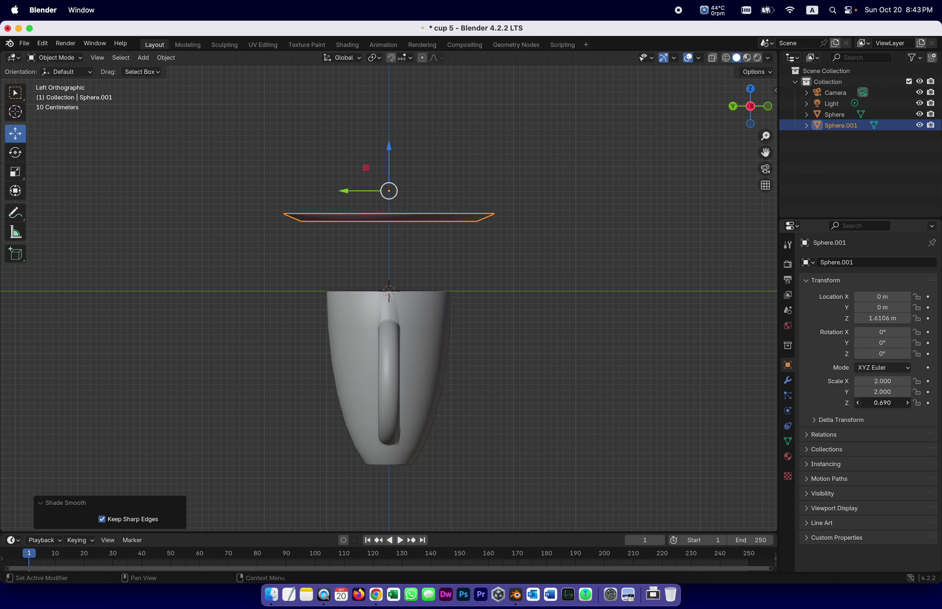
left_click(857, 402)
left_click(857, 403)
left_click(857, 403)
left_click(857, 403)
left_click(857, 403)
left_click(857, 402)
left_click(858, 403)
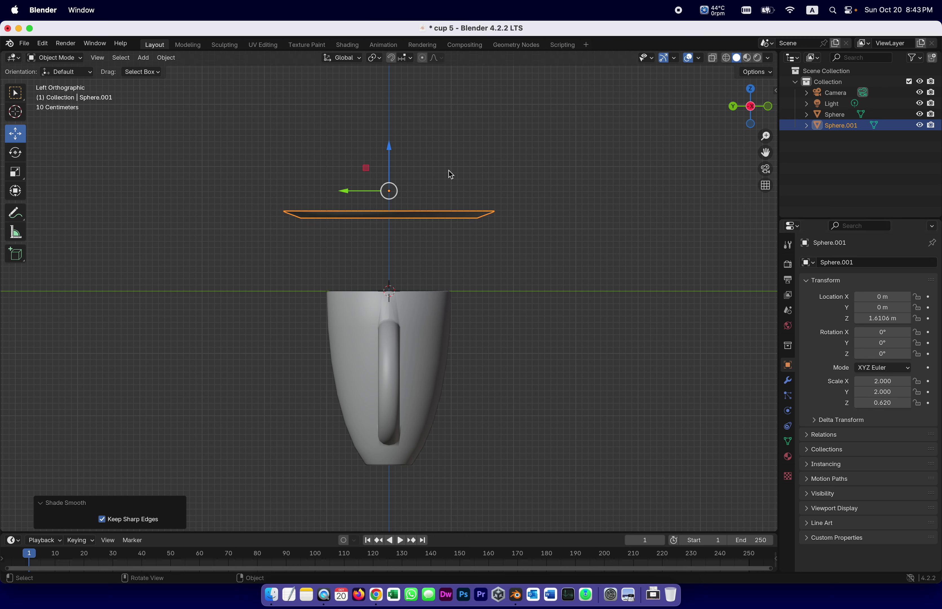
- Add a Solidify modifier to the saucer and set its thickness to 0.04 m
mouse_move(754, 106)
left_mouse_down()
mouse_move(751, 130)
mouse_move(745, 124)
left_mouse_up()
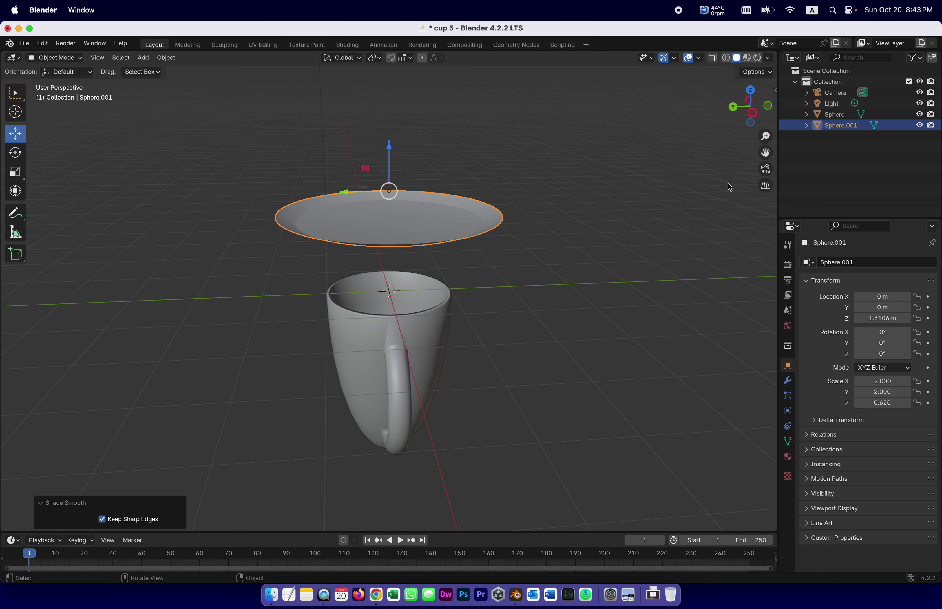
left_click(789, 382)
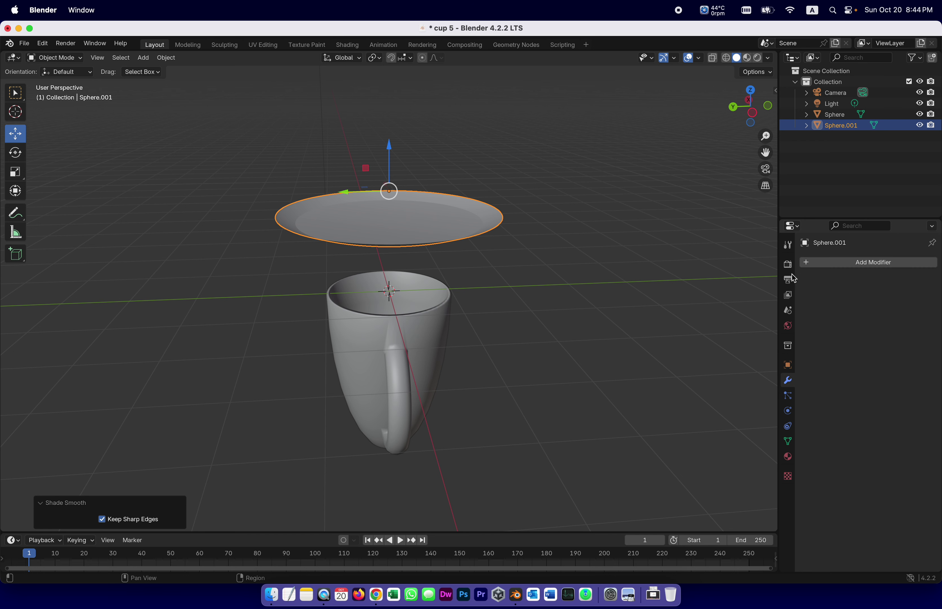
left_click(804, 262)
mouse_move(805, 263)
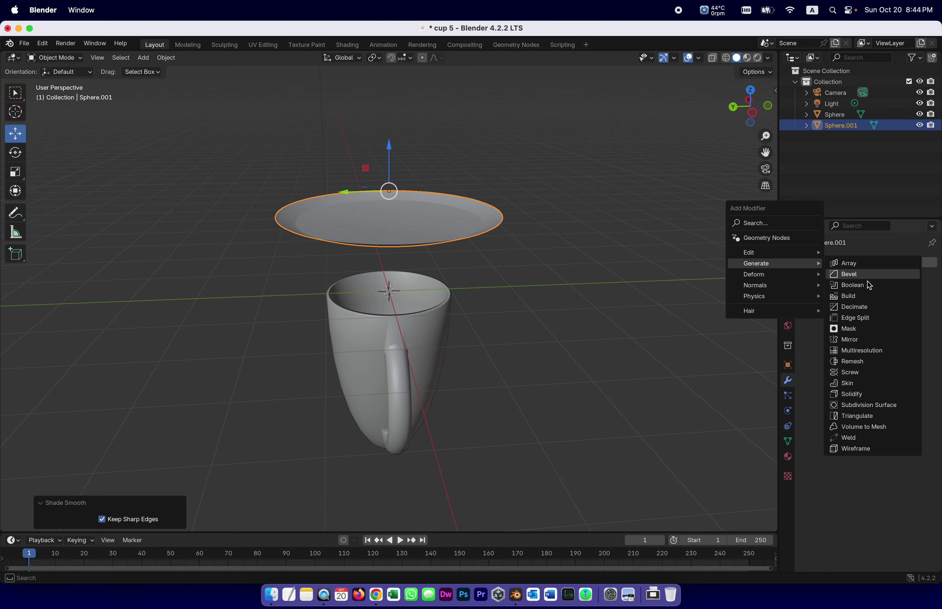
left_click(853, 395)
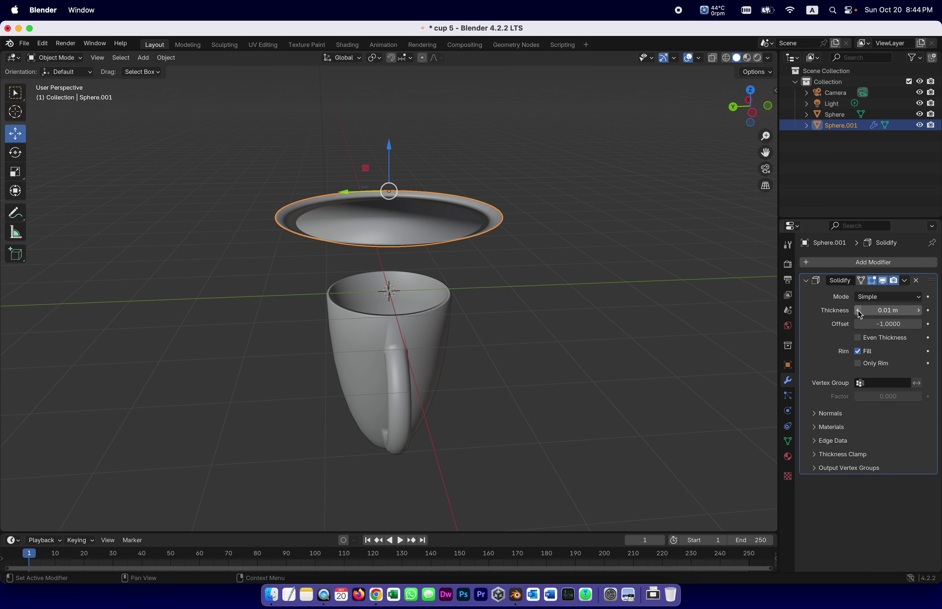
left_click(918, 310)
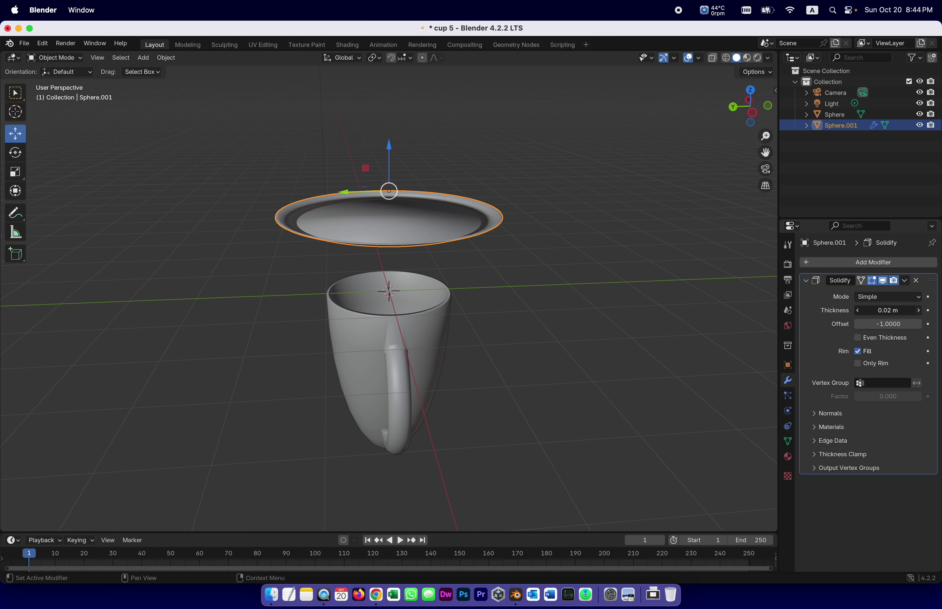
left_click_drag(918, 310, 855, 312)
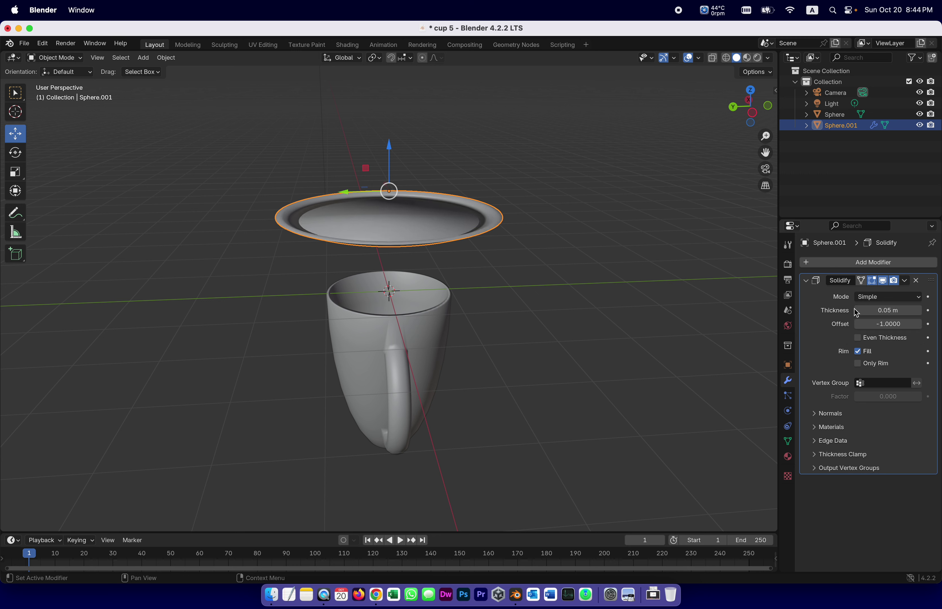
left_click(857, 311)
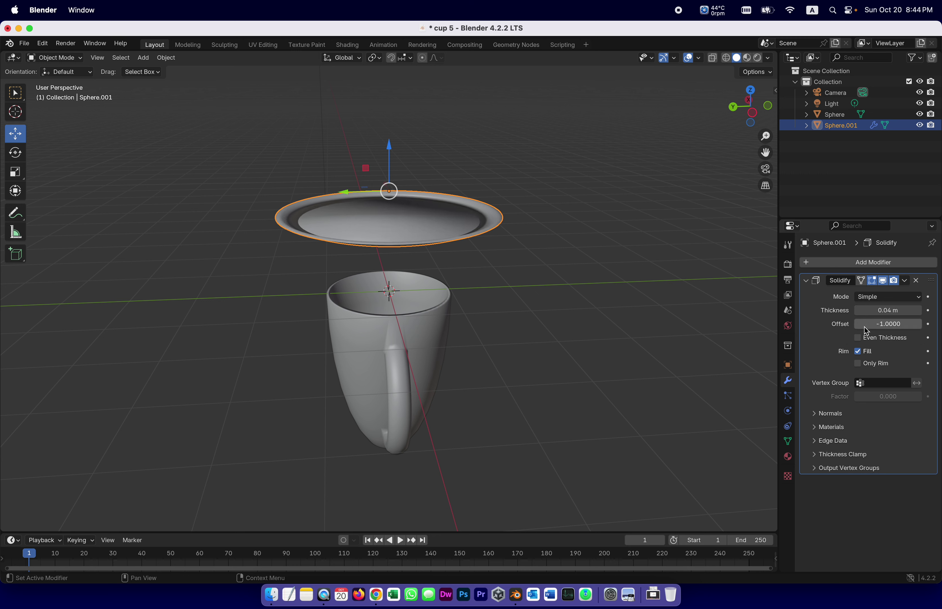
- Set the Offset of the saucer's Solidify modifier to 0.5
left_click(884, 324)
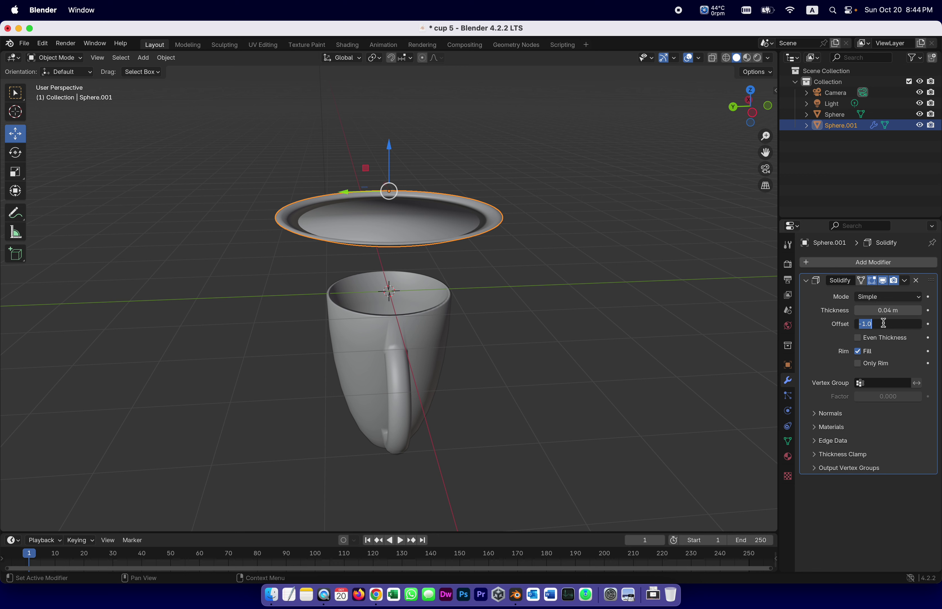
left_click(867, 324)
left_click_drag(875, 323, 840, 320)
type("0.5")
key("Return")
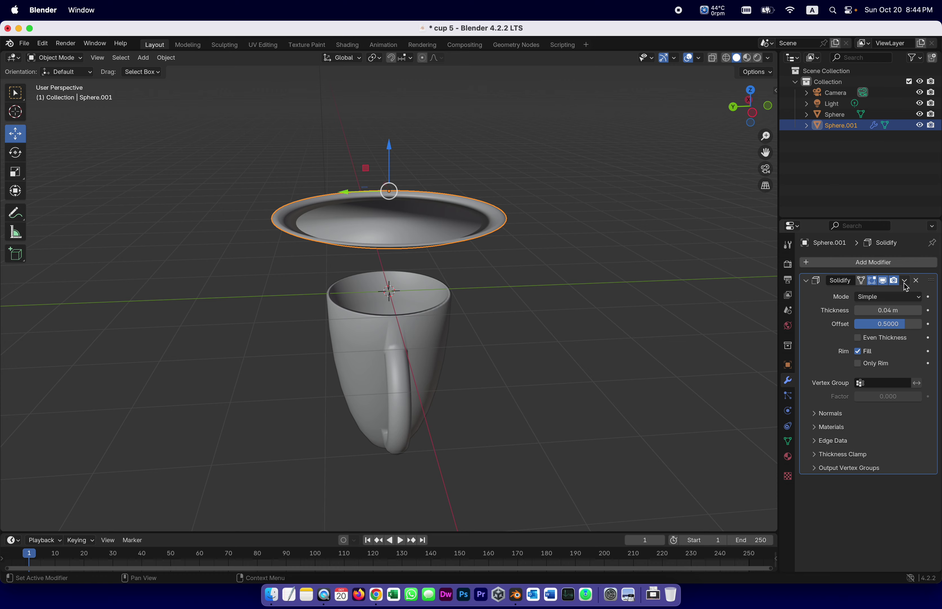
- Move the saucer down about 3.91 m along Z, plus a further 0.15 m, so it sits directly beneath the cup's base
left_click_drag(389, 151, 389, 380)
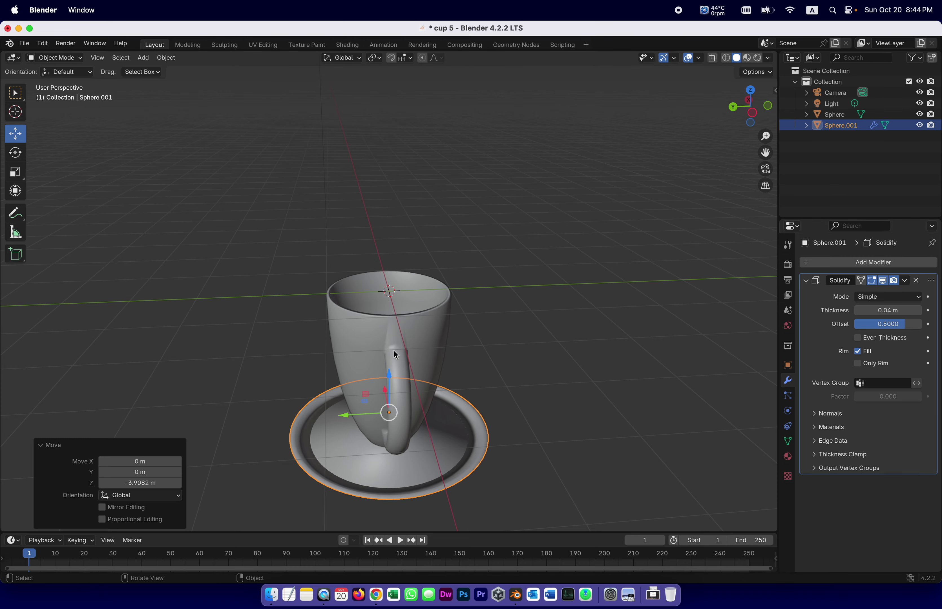
left_click(750, 104)
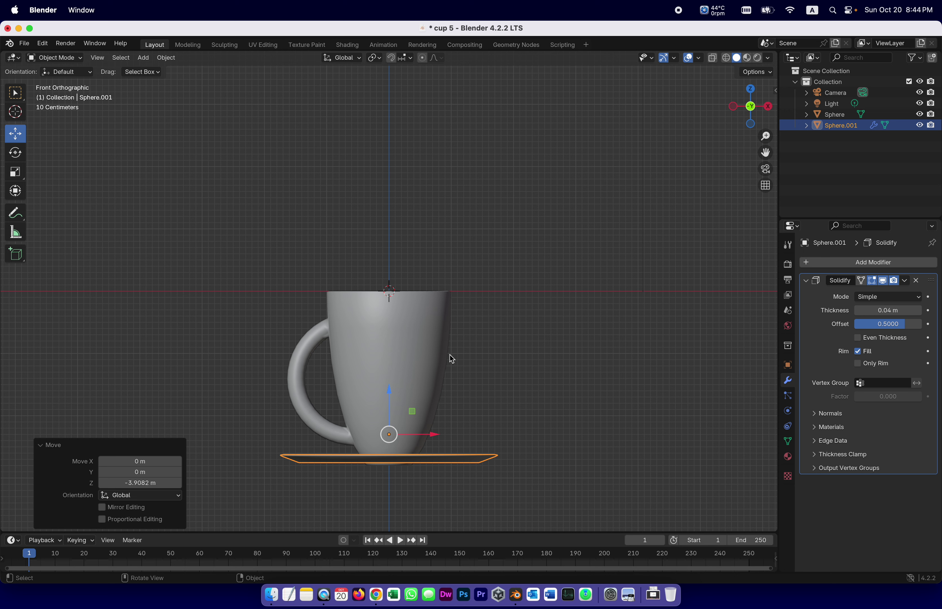
left_click_drag(389, 394, 392, 400)
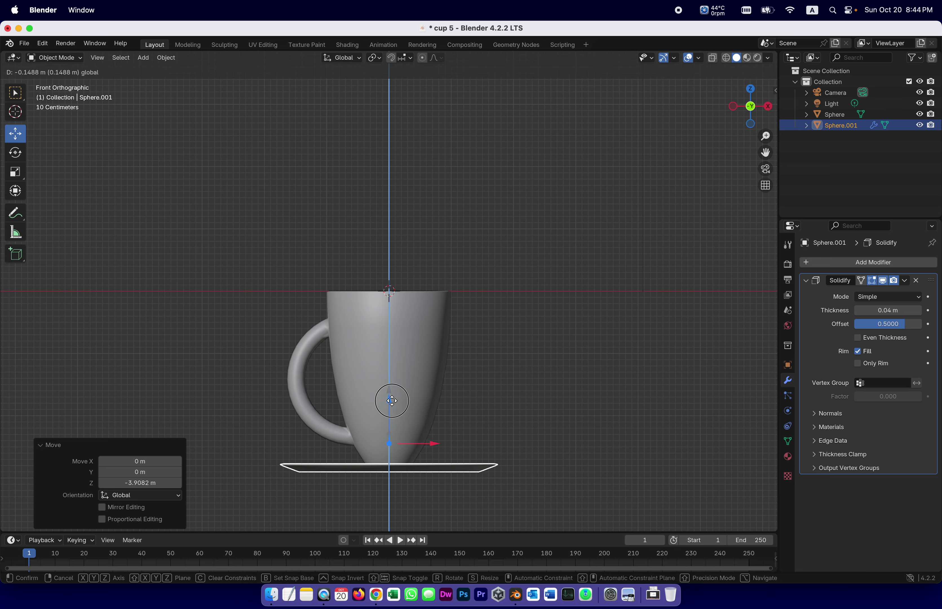
left_click(392, 401)
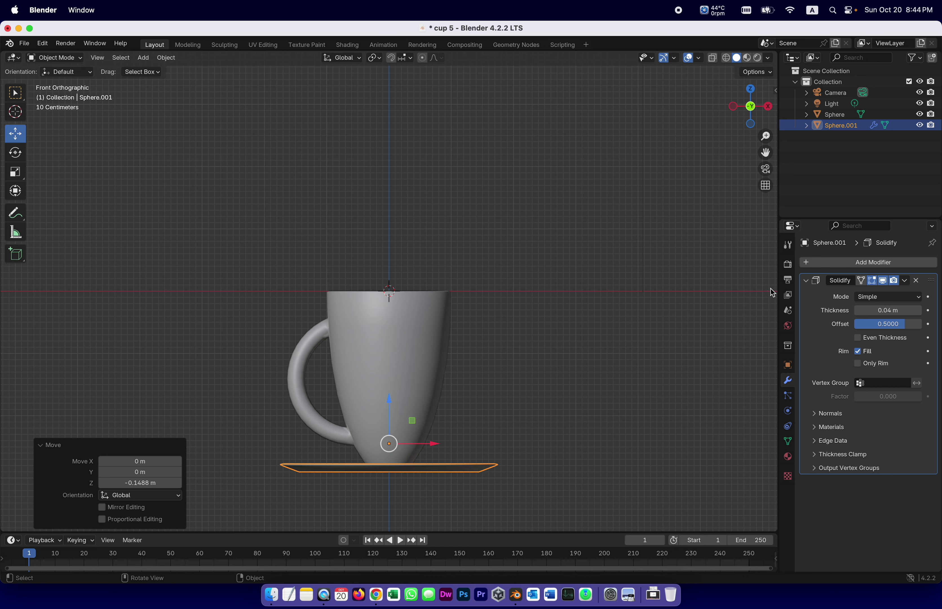
left_click_drag(750, 106, 791, 200)
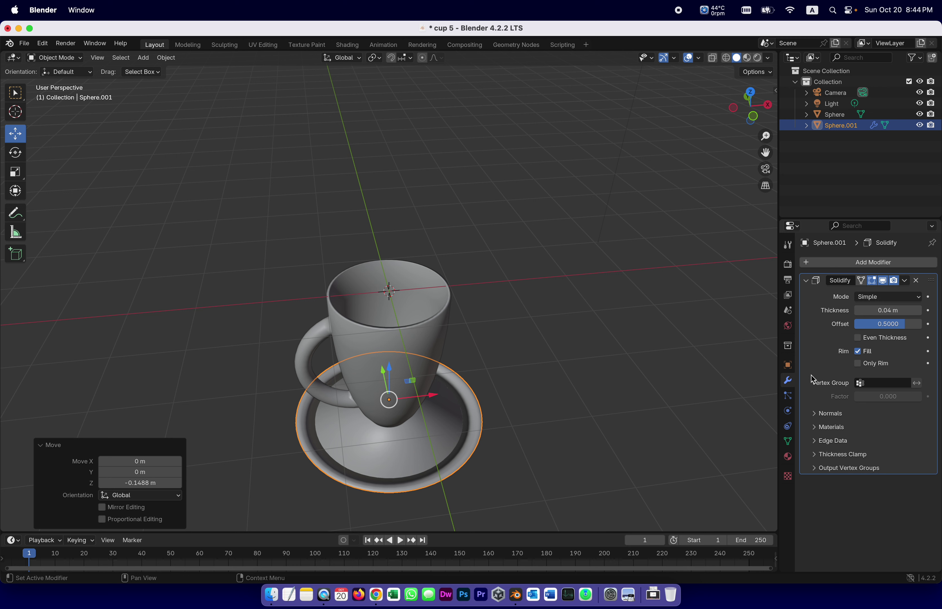
- Remove the Solidify modifier from the saucer
left_click(807, 281)
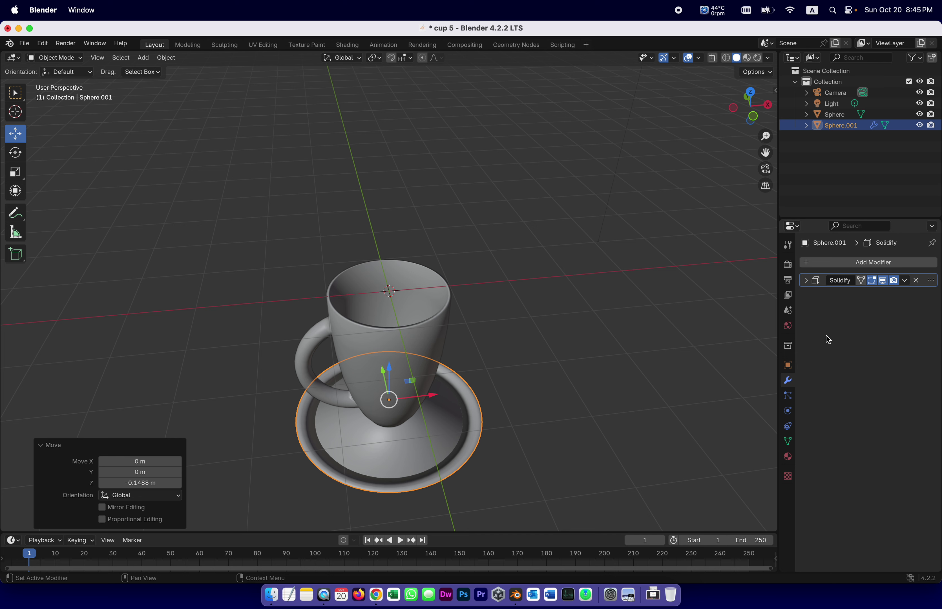
left_click(916, 281)
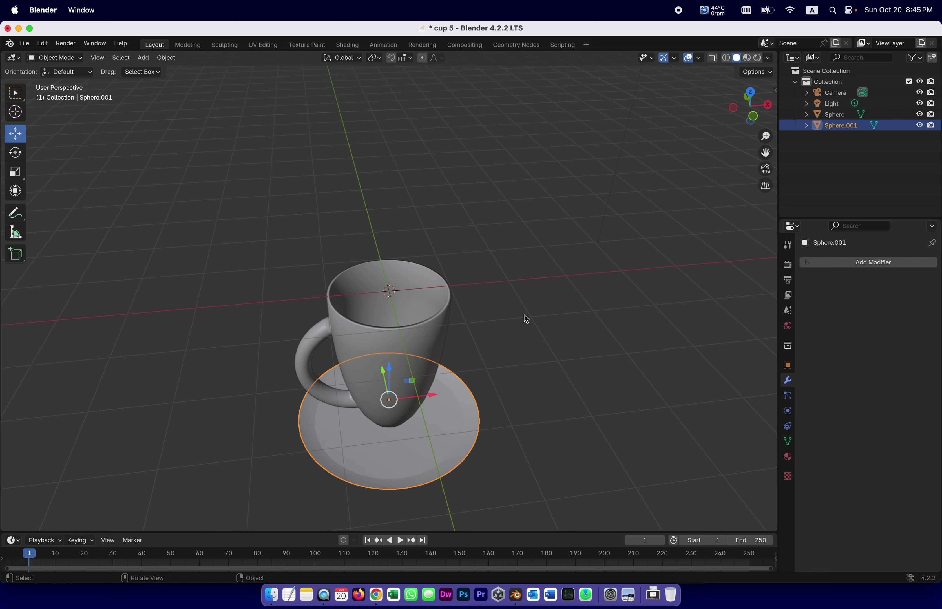
- Deselect the saucer and inspect the cup and saucer together from low side angles around the handle
mouse_move(751, 107)
left_mouse_down()
mouse_move(750, 93)
mouse_move(751, 107)
left_mouse_up()
left_click(553, 317)
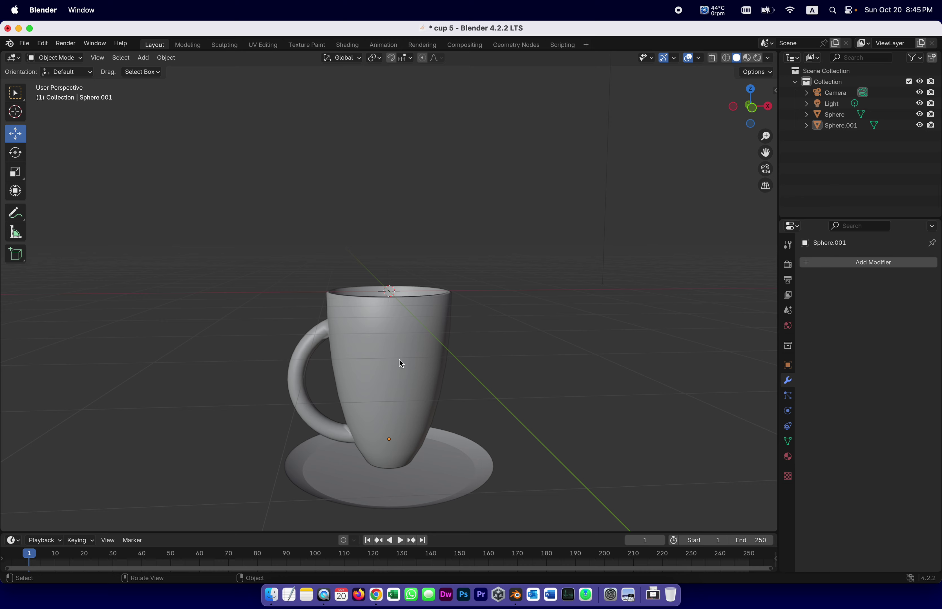
left_click_drag(750, 106, 715, 112)
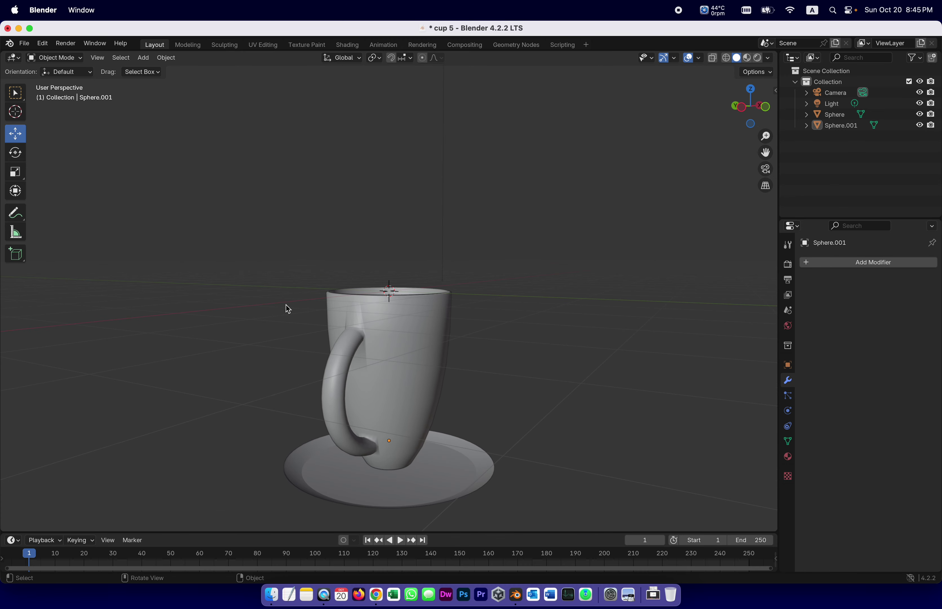